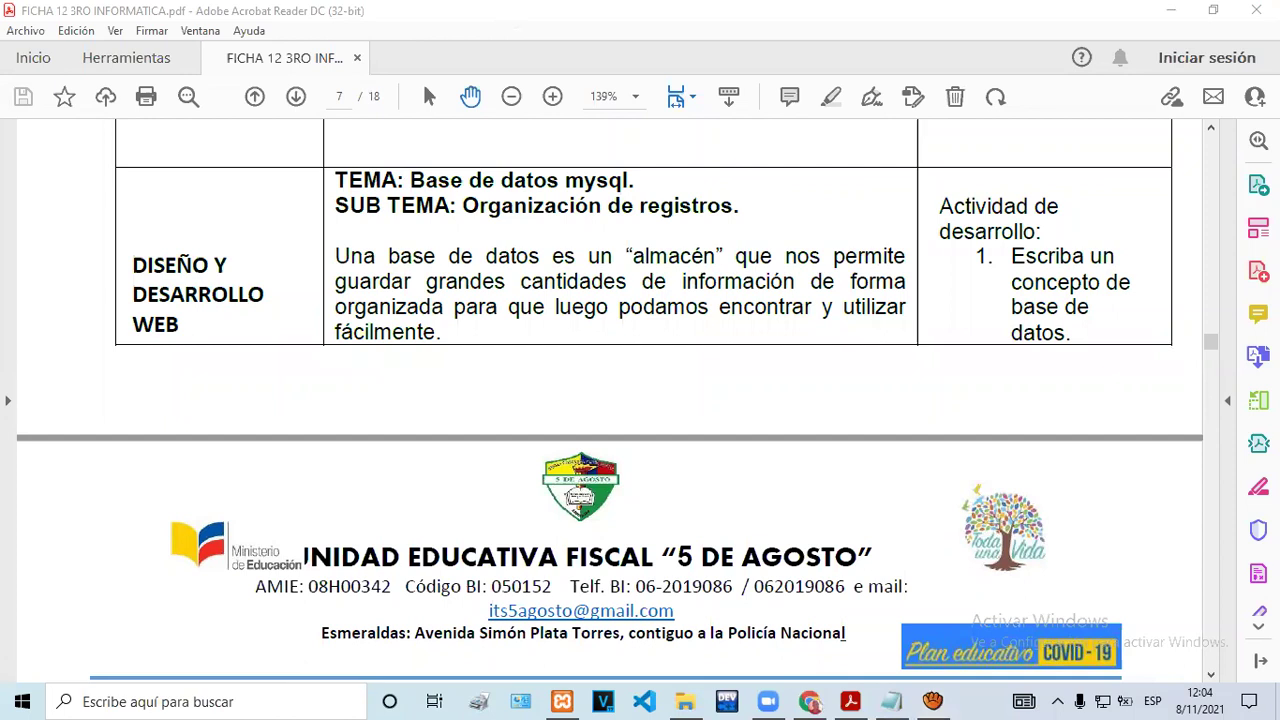
# Switch to Chrome and complete the TEST DE COVI 19 form with the name, age 36, sex, address and symptoms, and submit it.
pyautogui.hotkey('alt', 'Tab')
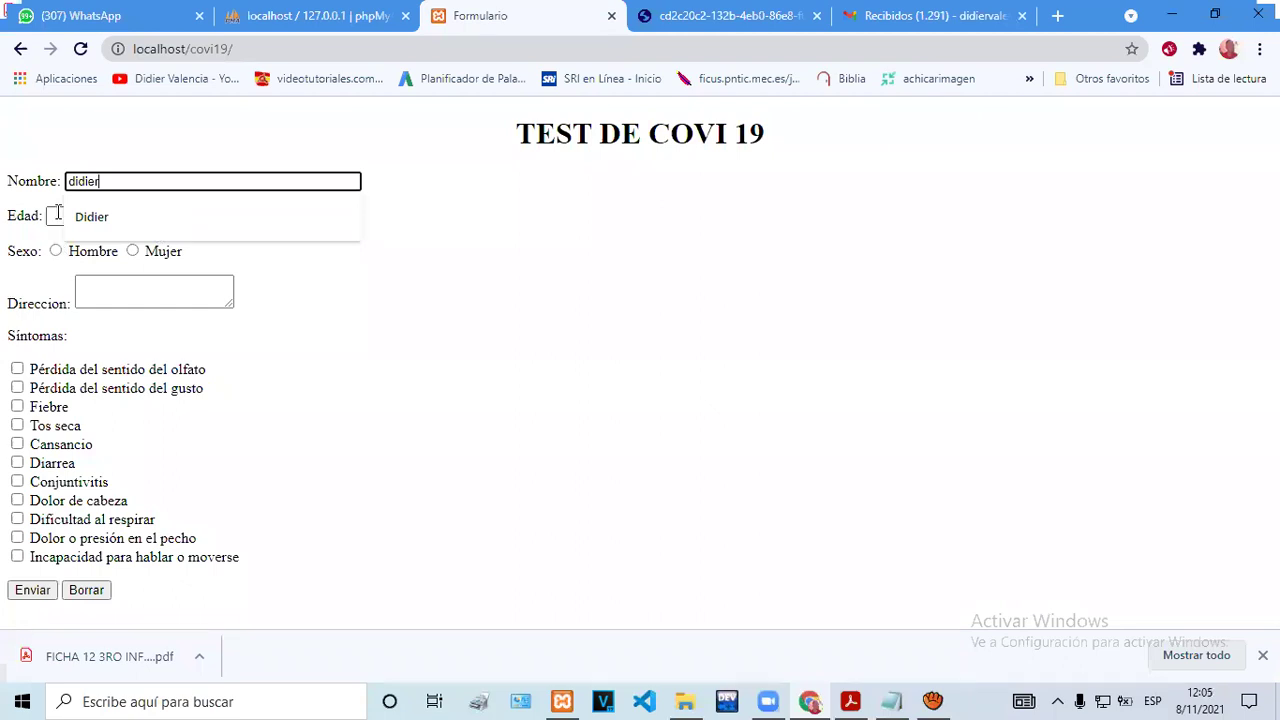
pyautogui.click(57, 215)
pyautogui.write('6')
pyautogui.press('BackSpace')
pyautogui.write('36')
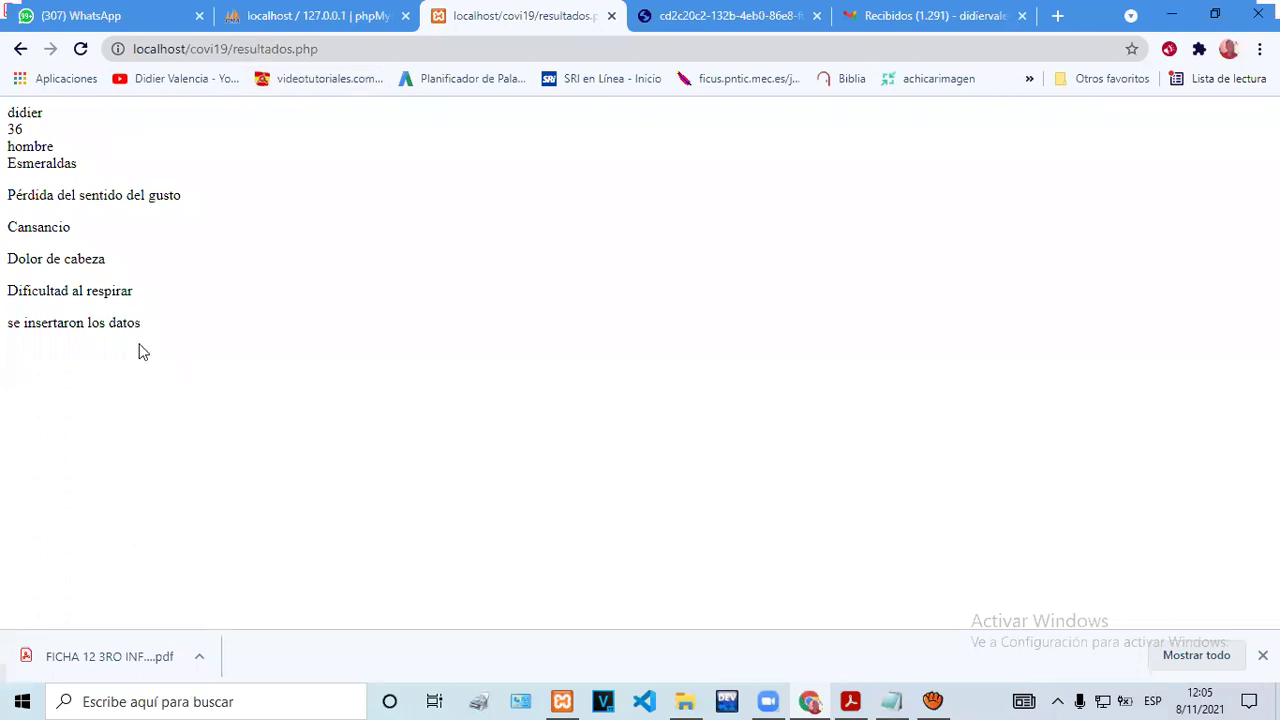
# Check the insertion message on the results page, return to the form, and review its name, age and address fields.
pyautogui.moveTo(6, 330); pyautogui.dragTo(148, 330)
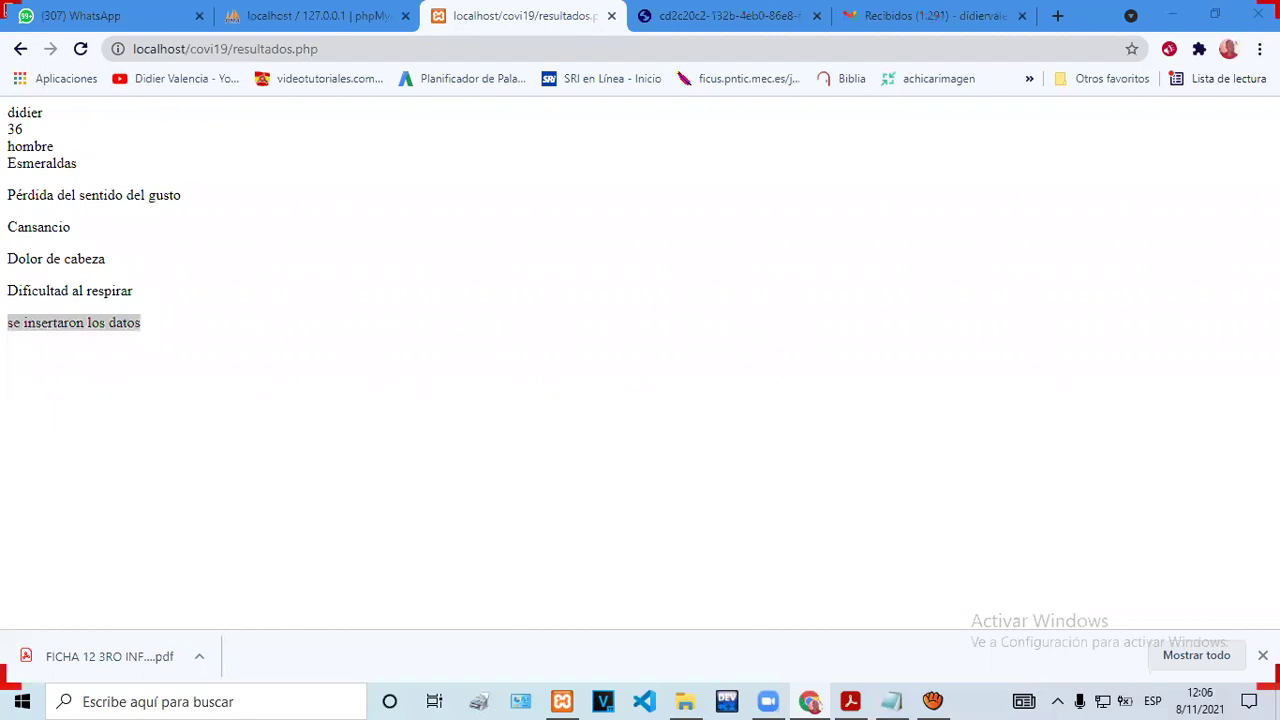
pyautogui.click(193, 326)
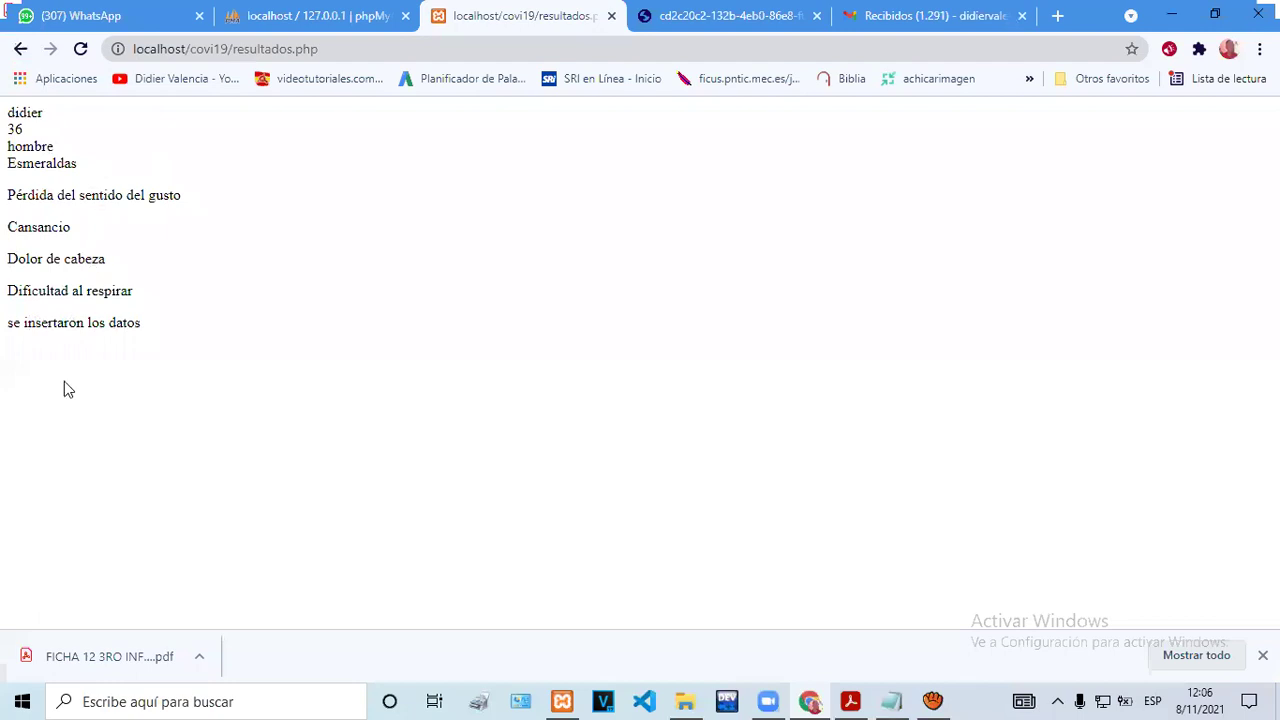
pyautogui.hotkey('alt', 'Left')
pyautogui.click(208, 181)
pyautogui.click(54, 219)
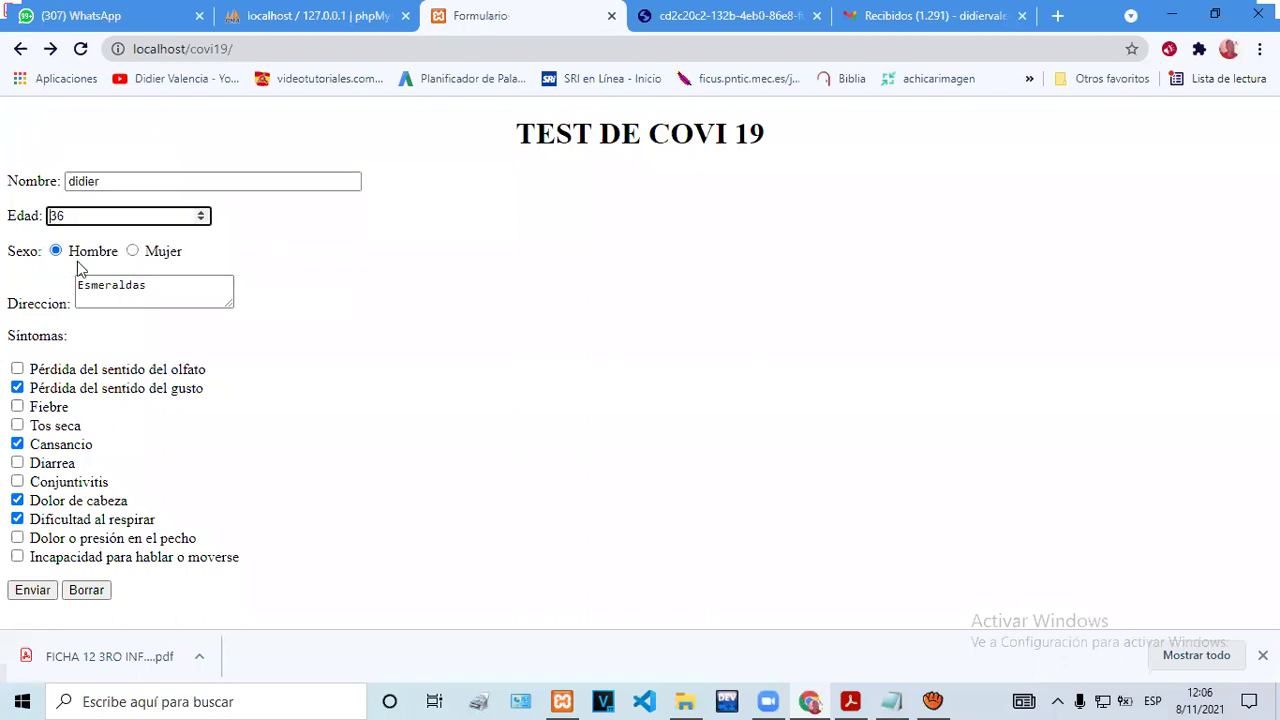
pyautogui.click(178, 289)
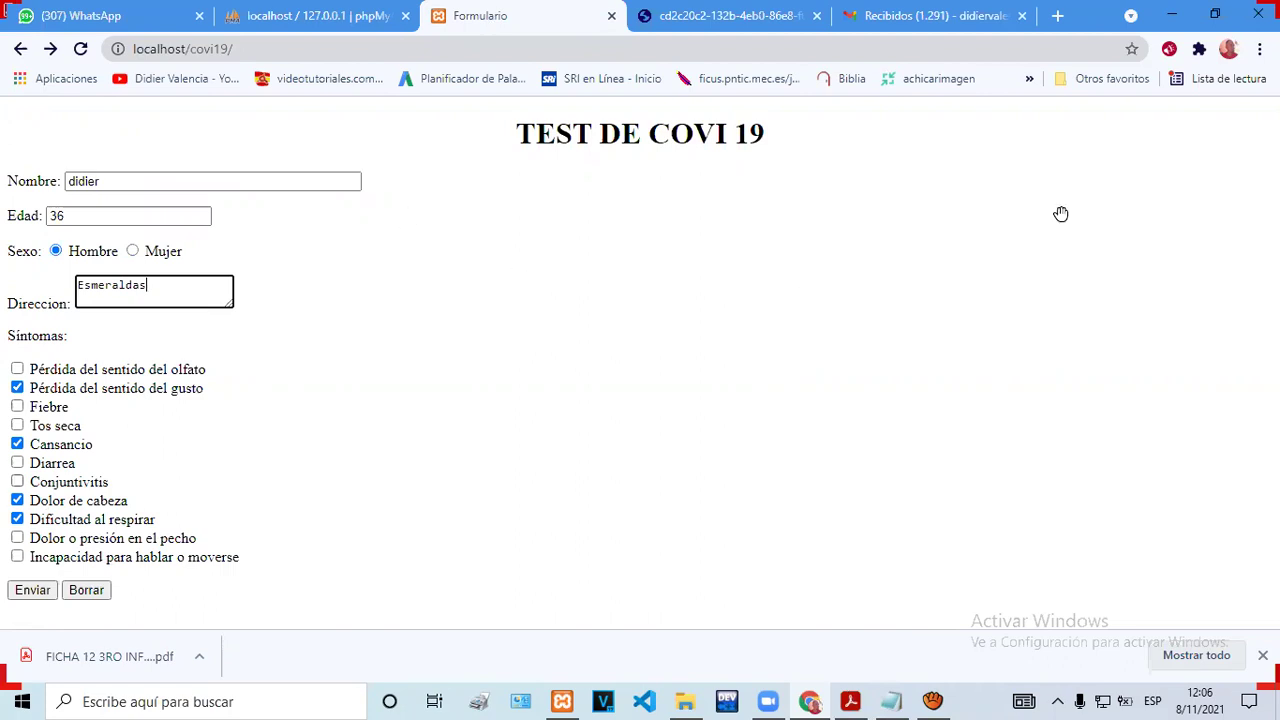
# Switch to the PDF worksheet in Acrobat Reader and read the theory on tables, fields and records, comparing it with the web form.
pyautogui.hotkey('alt', 'Tab')
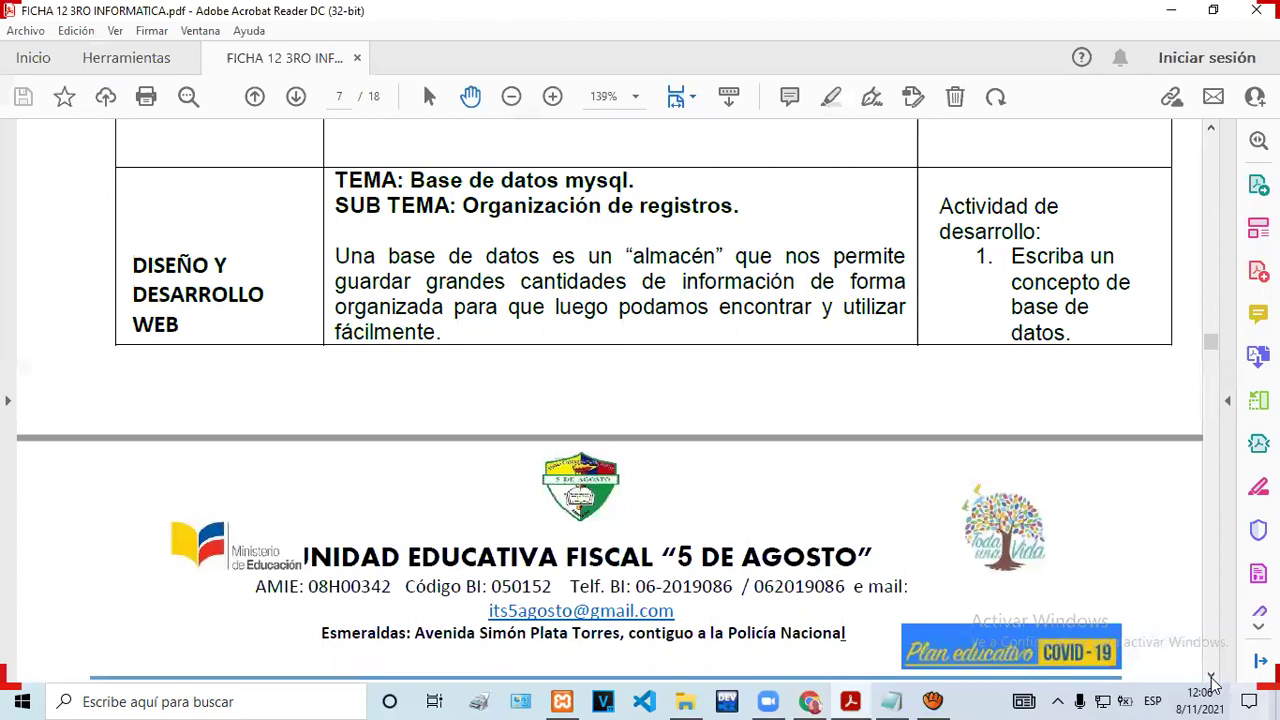
pyautogui.click(1211, 680)
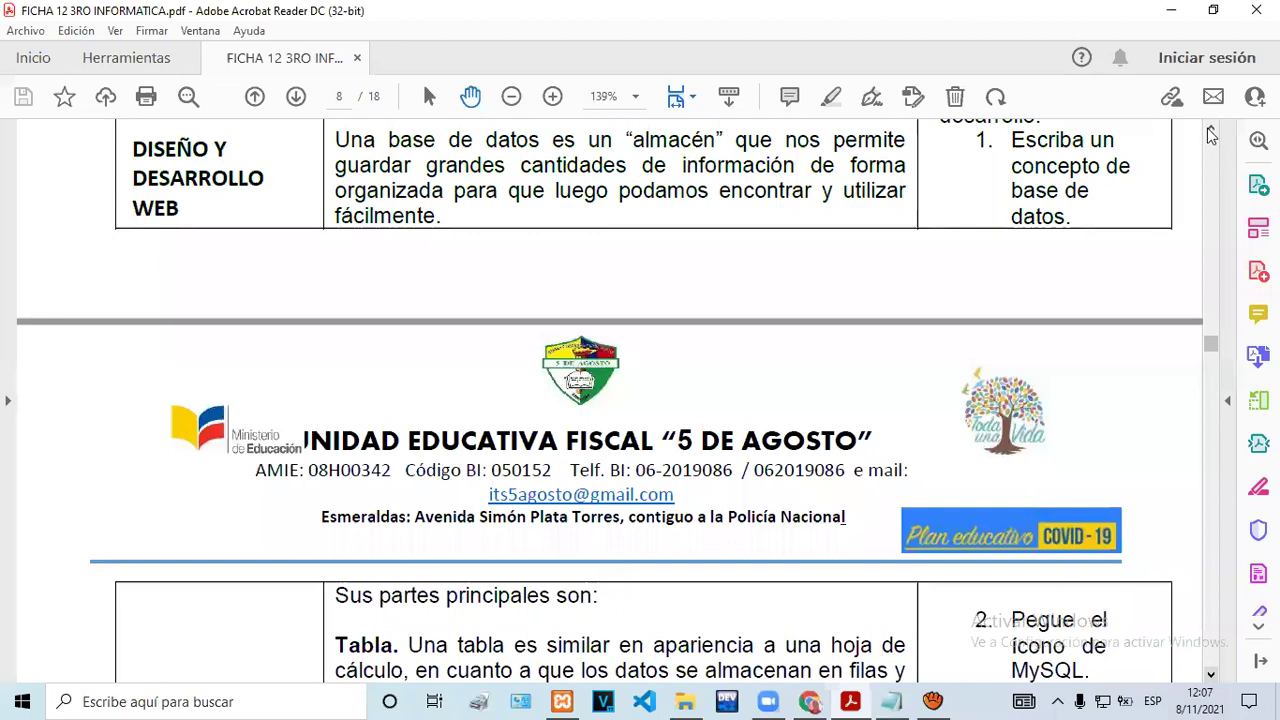
pyautogui.scroll(-5, 1211, 135)
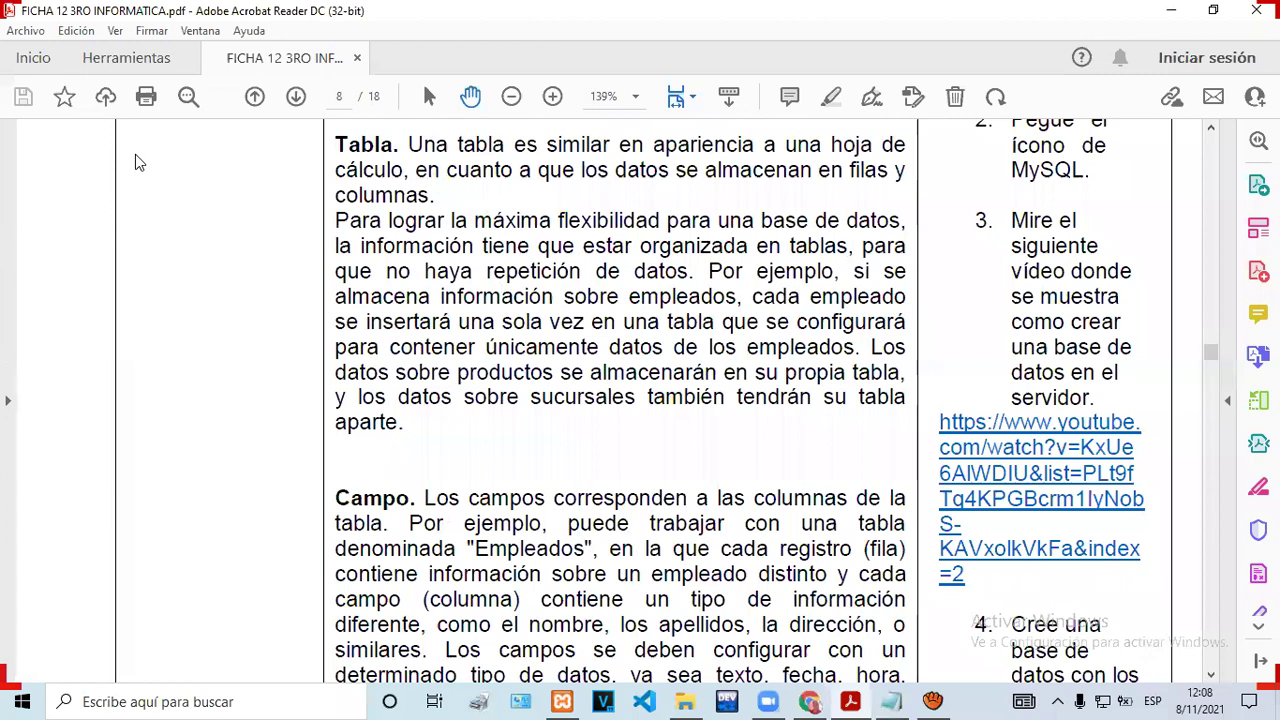
pyautogui.hotkey('alt', 'Tab')
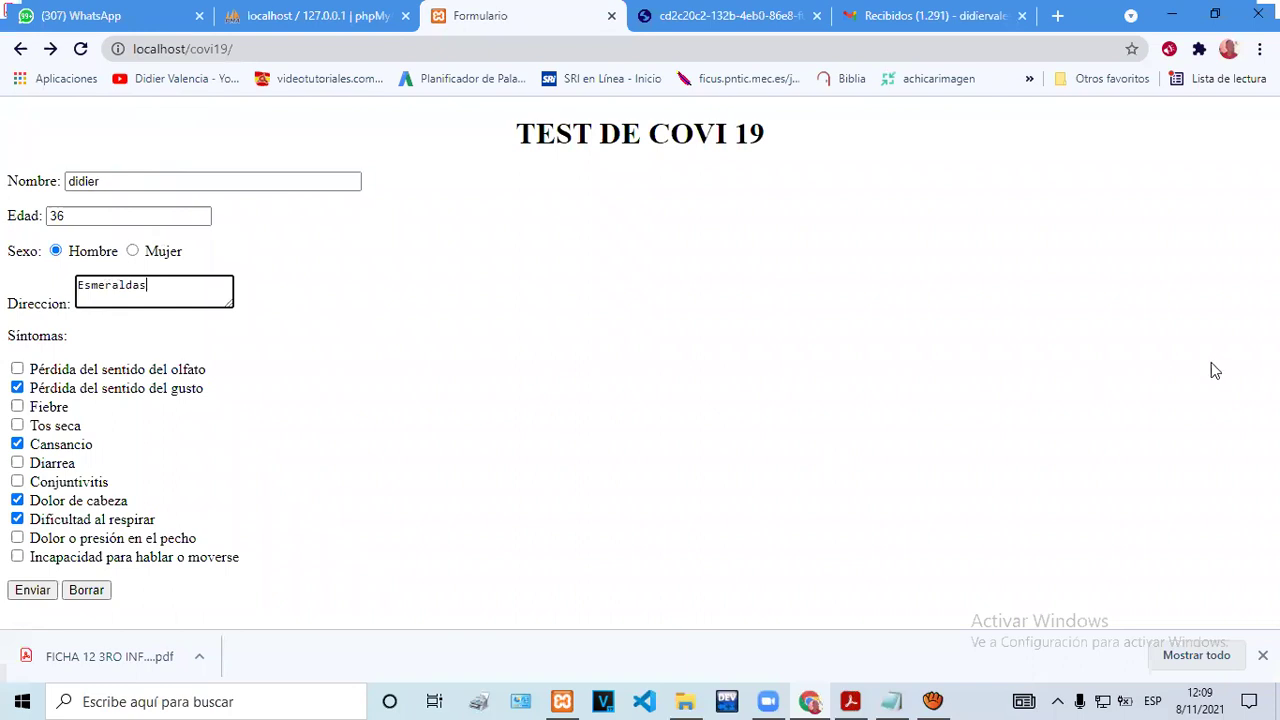
pyautogui.hotkey('alt', 'Tab')
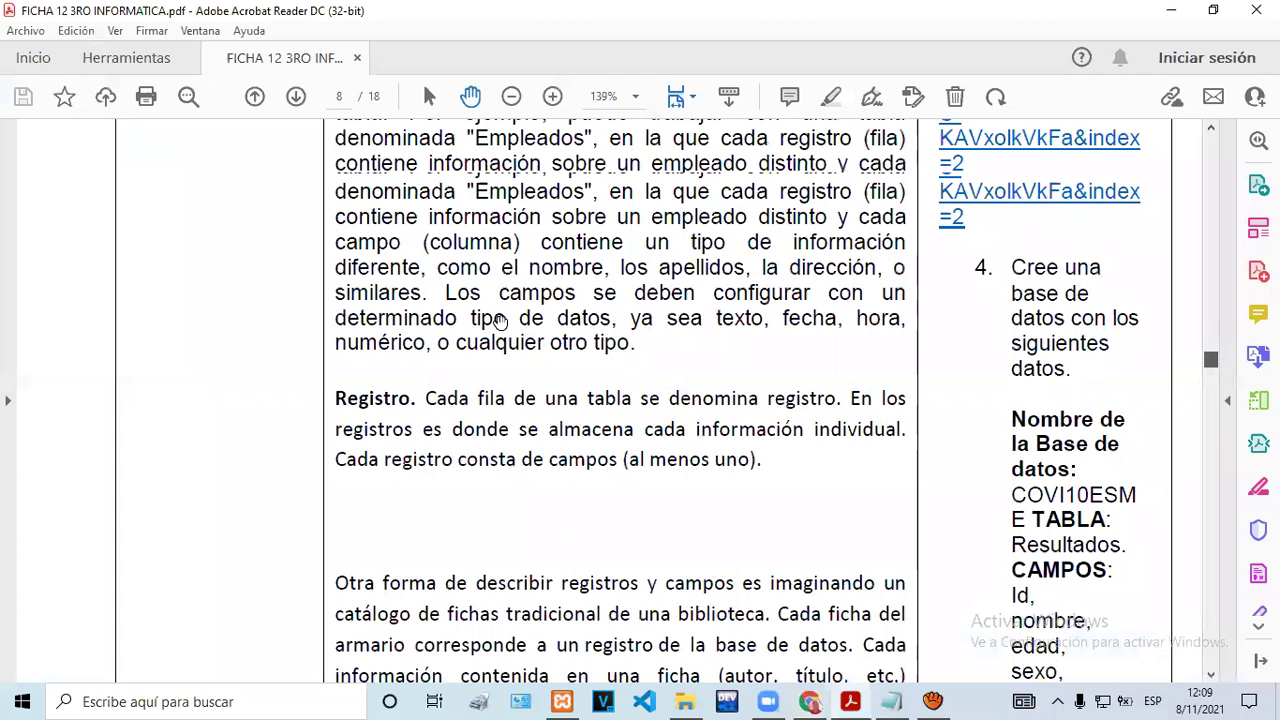
pyautogui.click(1216, 370)
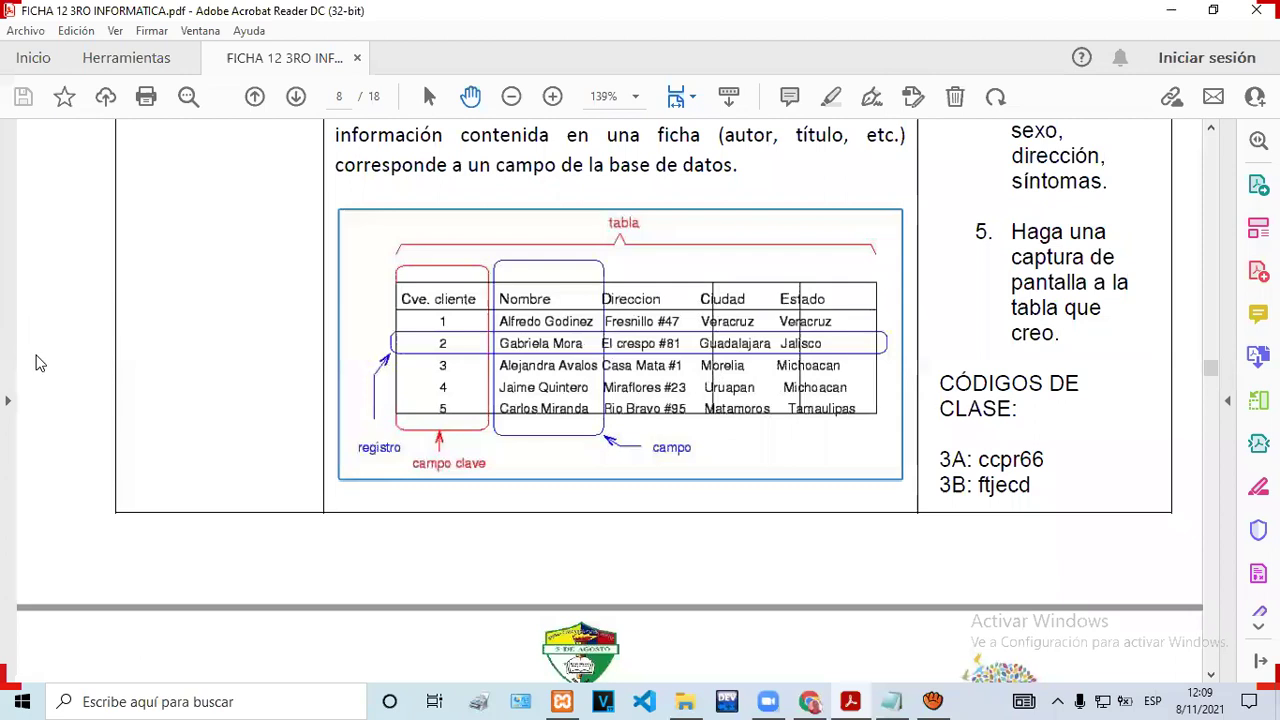
# Return to the web form and check the Apache and MySQL modules in the XAMPP Control Panel, then minimise it.
pyautogui.hotkey('alt', 'Tab')
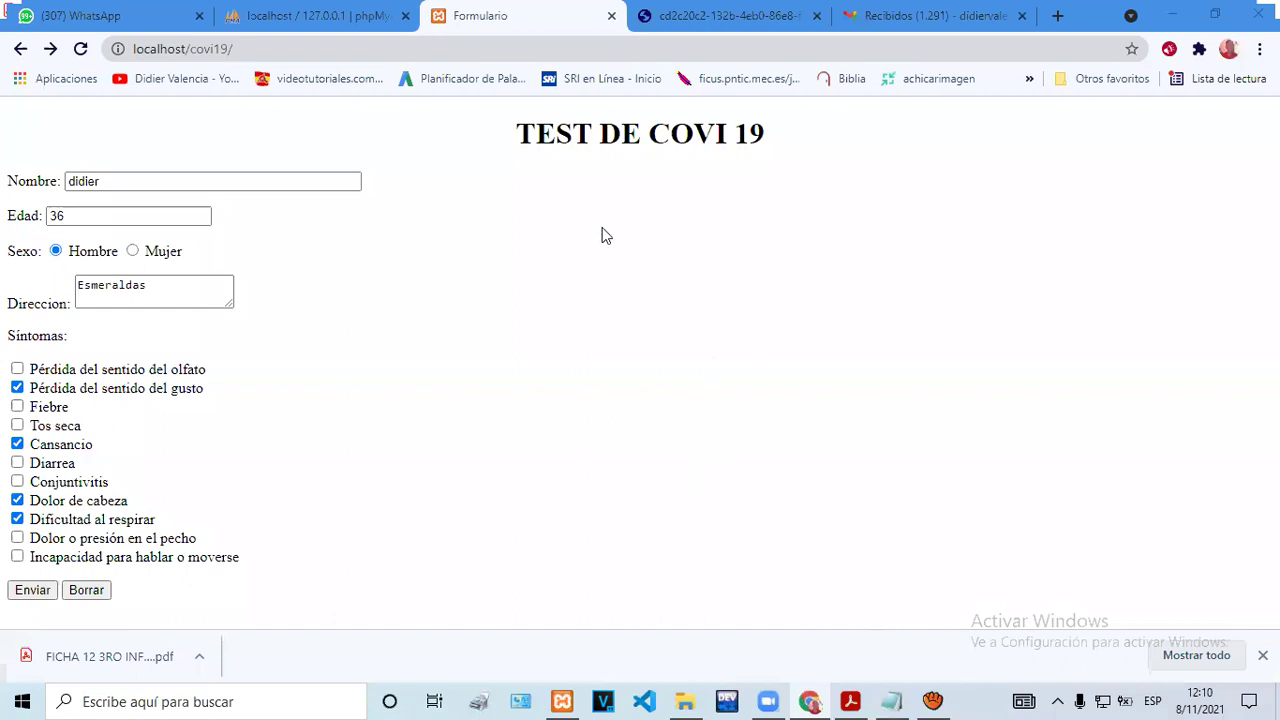
pyautogui.hotkey('alt', 'Tab')
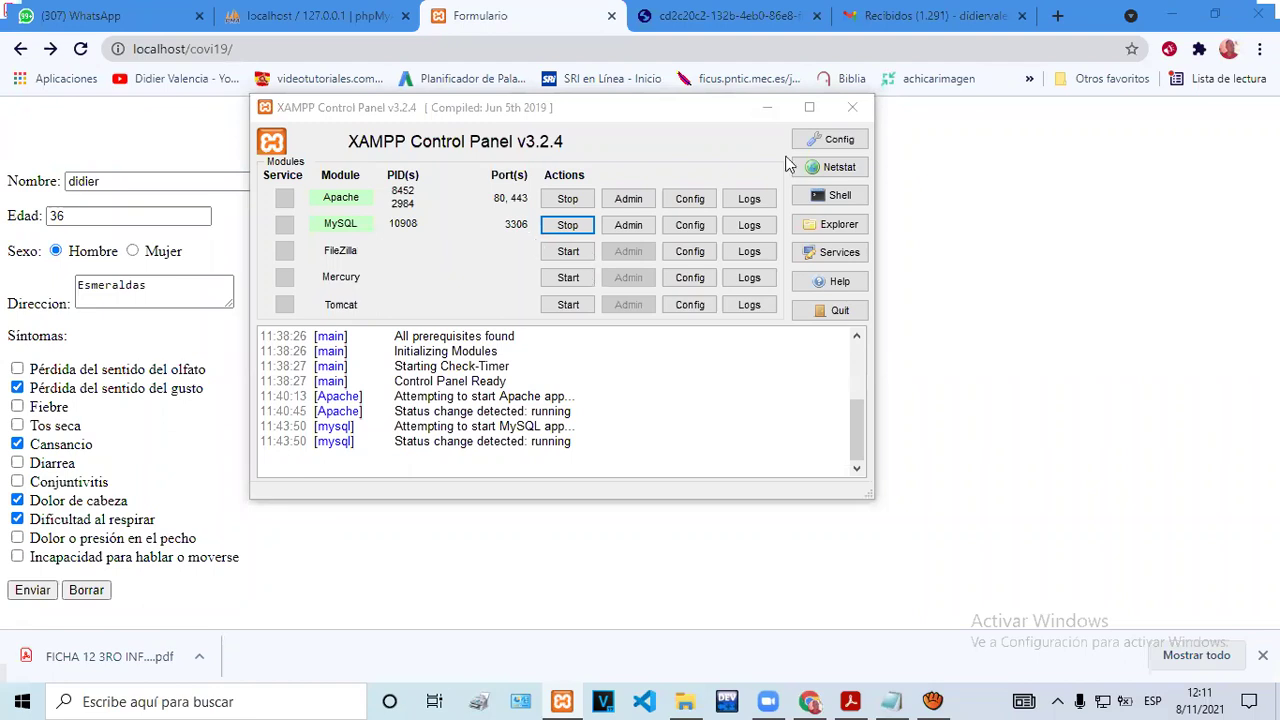
pyautogui.click(763, 107)
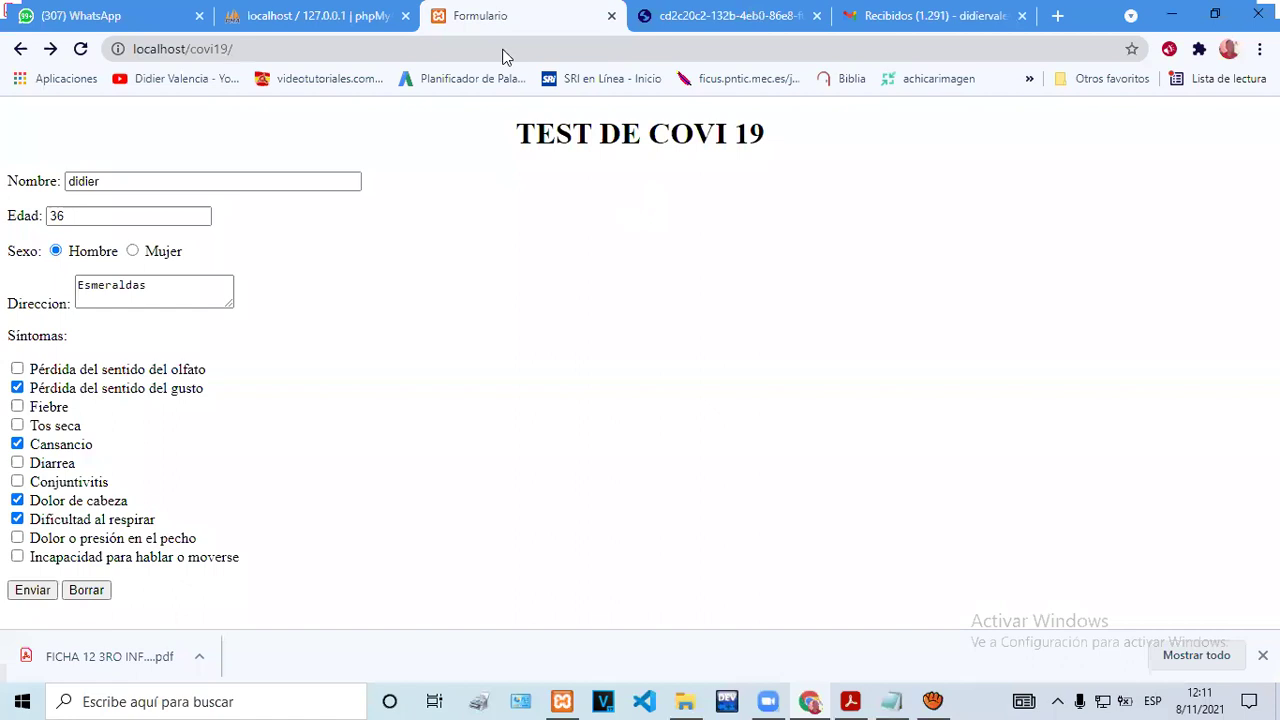
# Load localhost/phpmyadmin in Chrome and consult the PDF worksheet for the required database name, table and fields.
pyautogui.hotkey('ctrl', 'Tab')
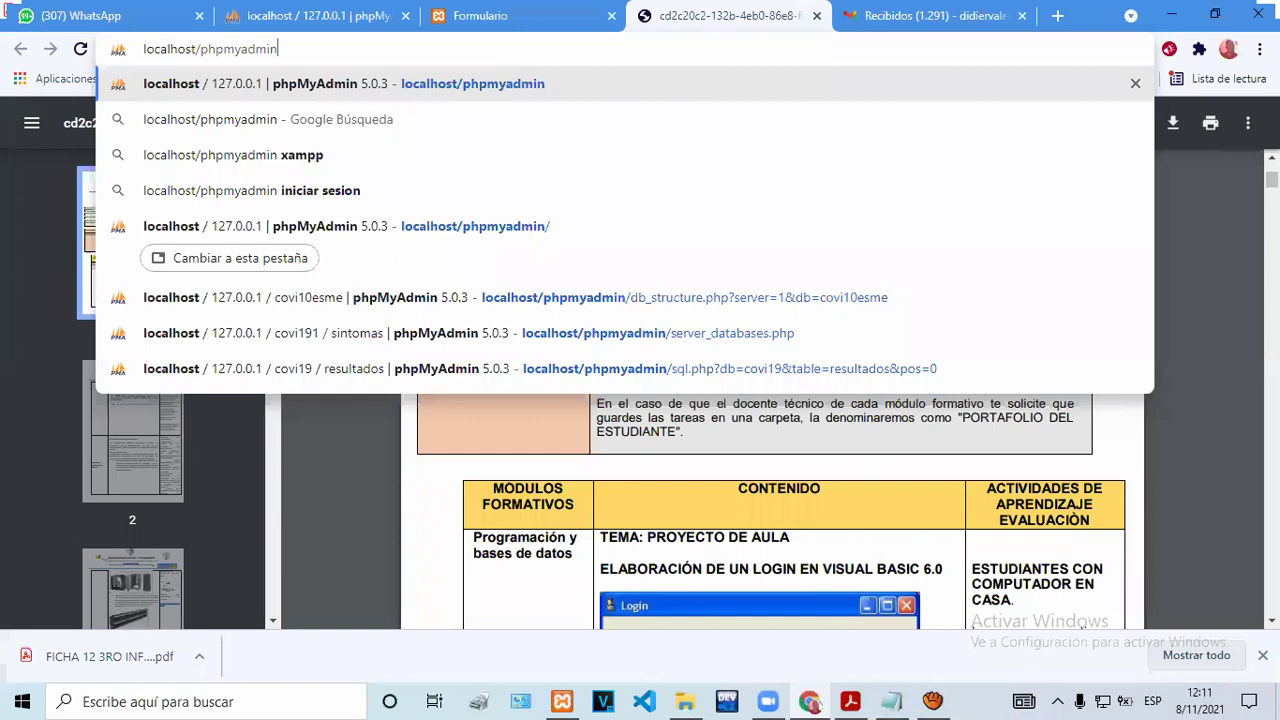
pyautogui.press('Return')
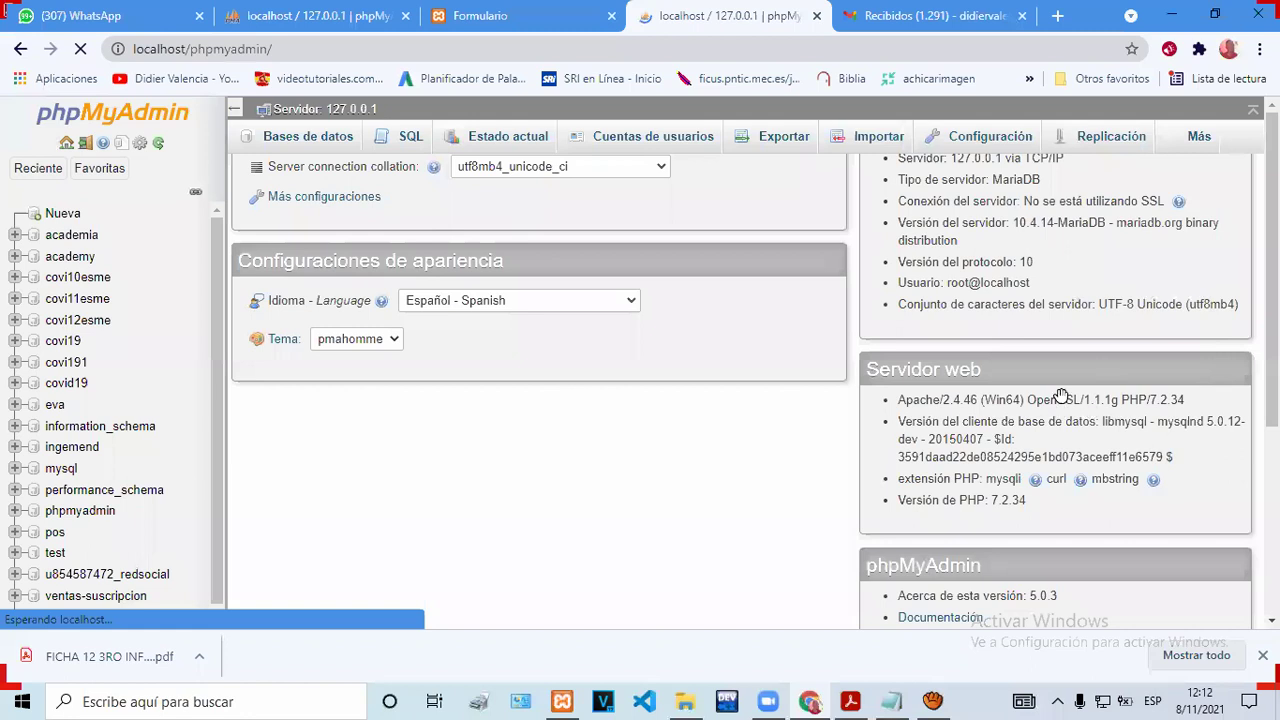
pyautogui.hotkey('alt', 'Tab')
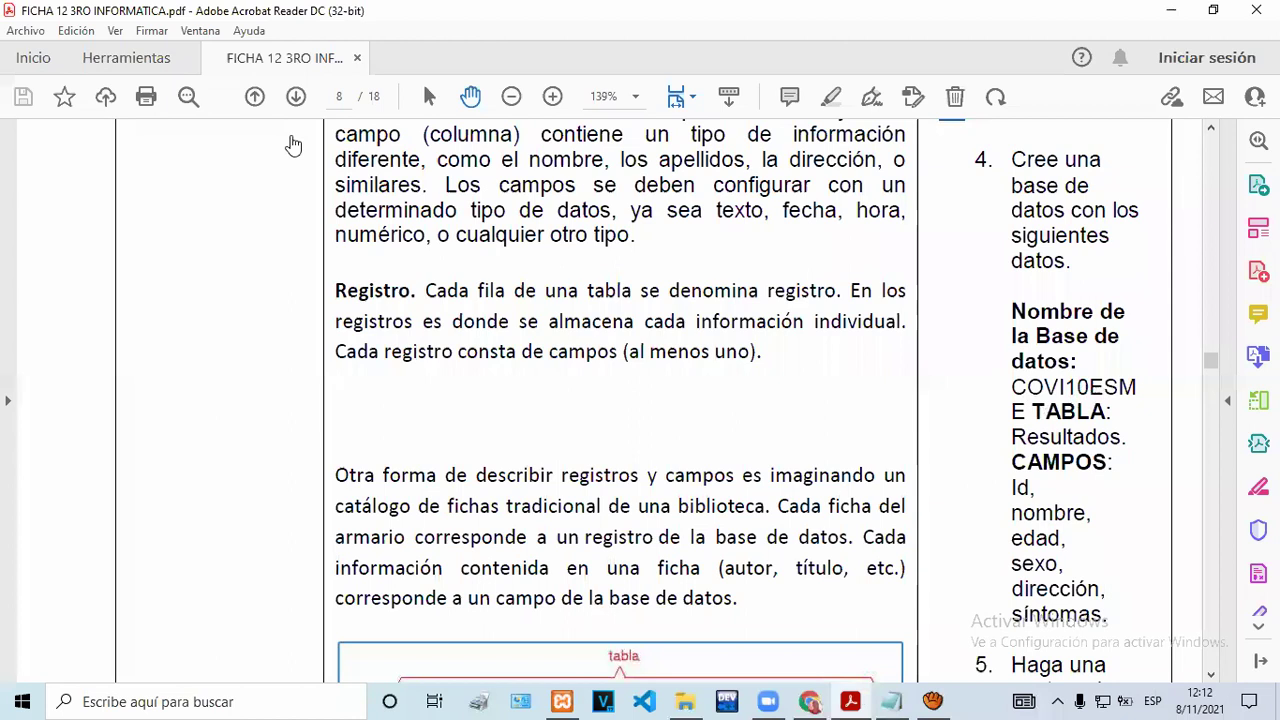
pyautogui.hotkey('alt', 'Tab')
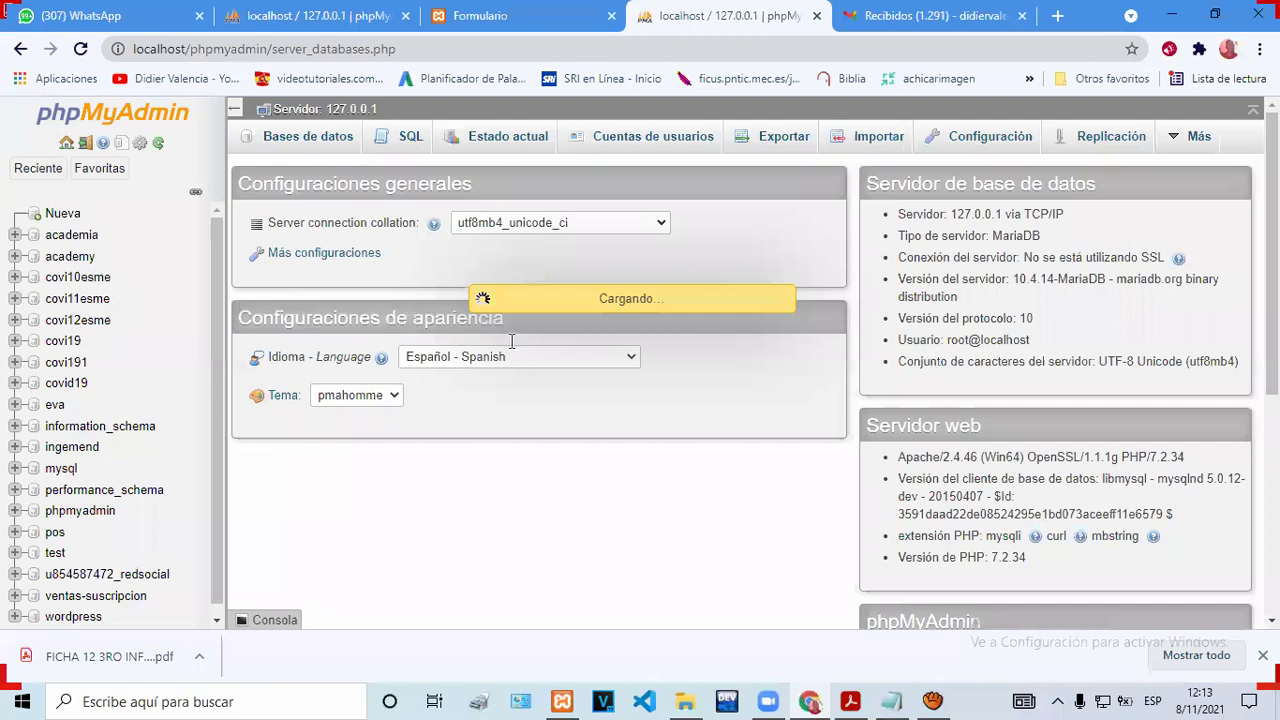
# Enlarge the phpMyAdmin page and create a database named covi2021 with the utf8_spanish_ci collation.
pyautogui.hotkey('ctrl', '+')
pyautogui.hotkey('ctrl', '+')
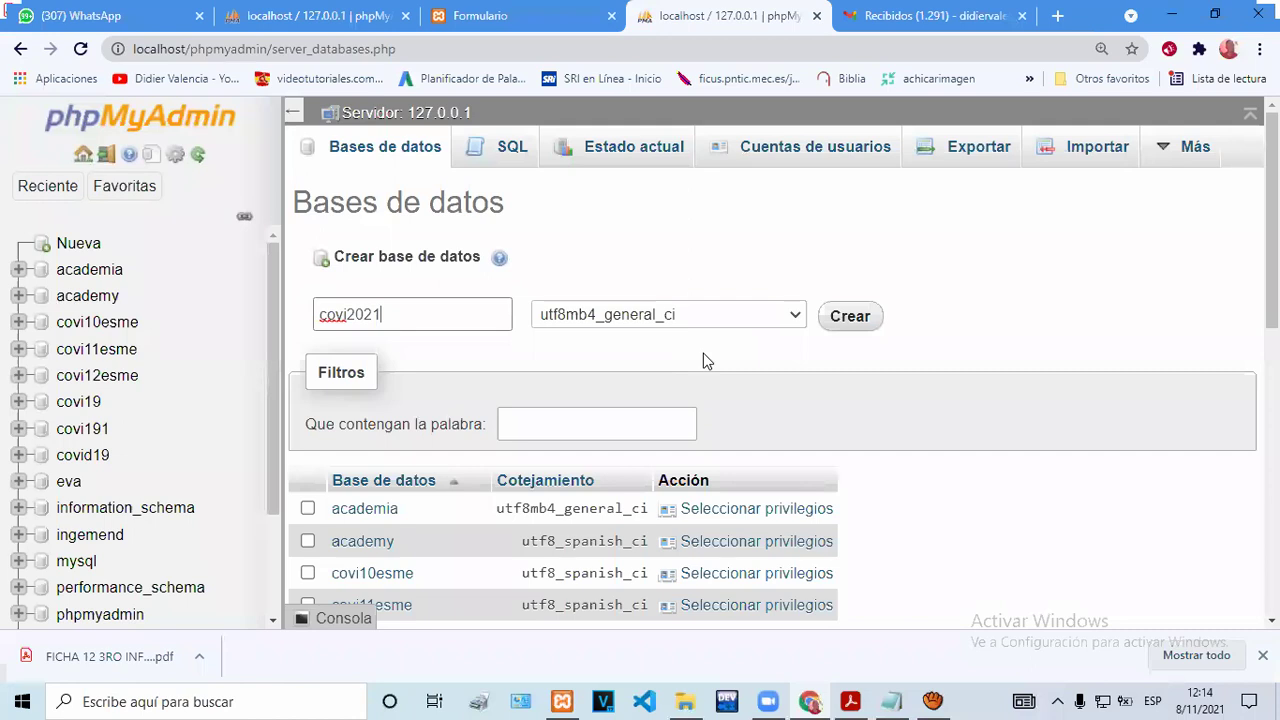
pyautogui.click(798, 316)
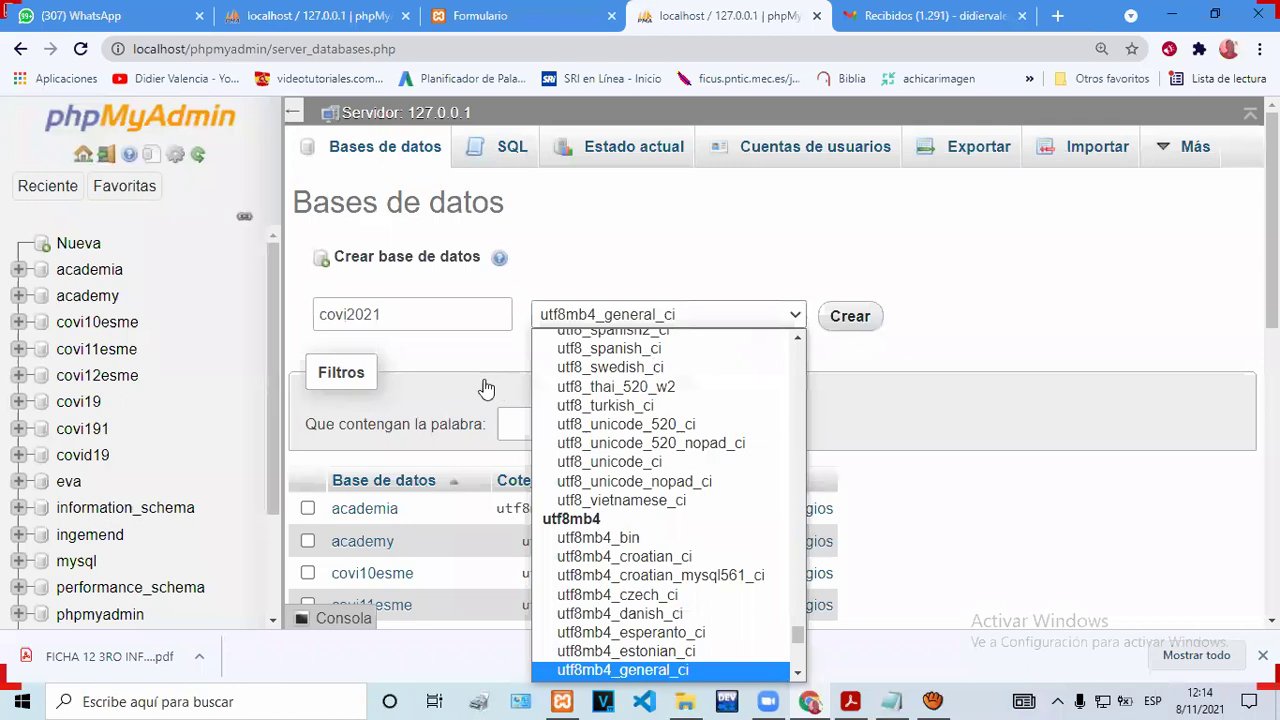
pyautogui.click(768, 380)
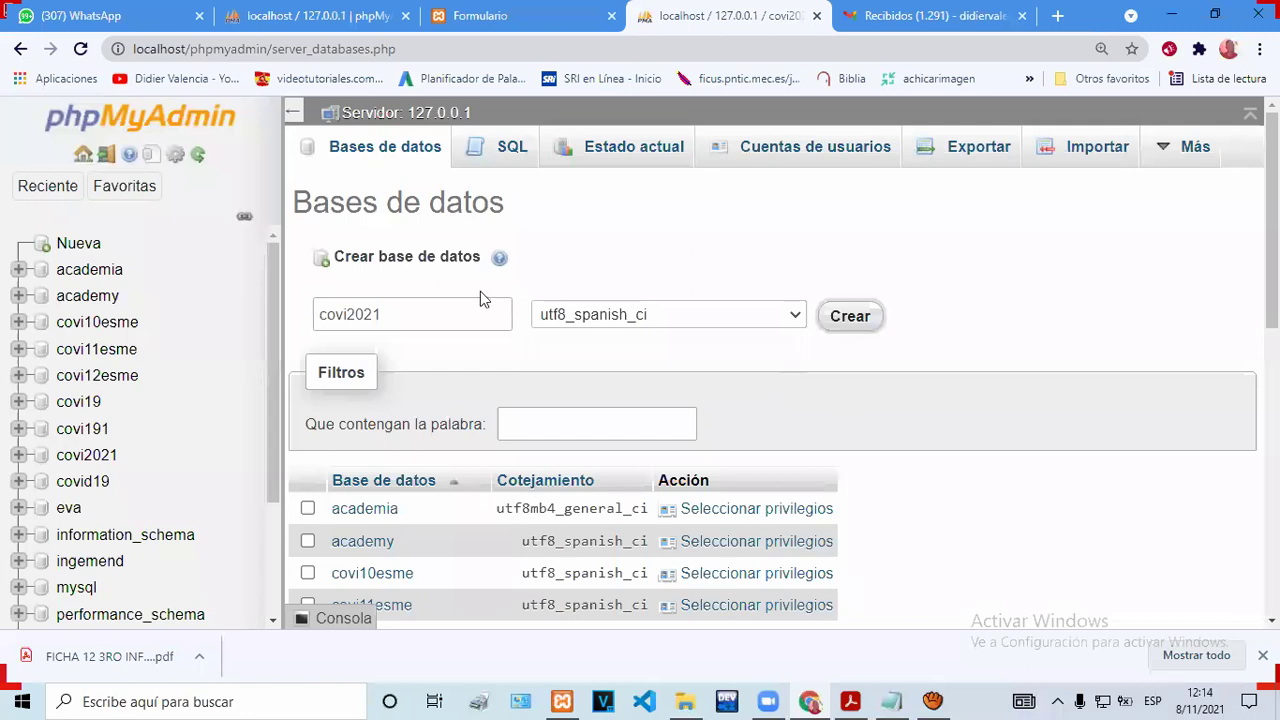
pyautogui.press('Return')
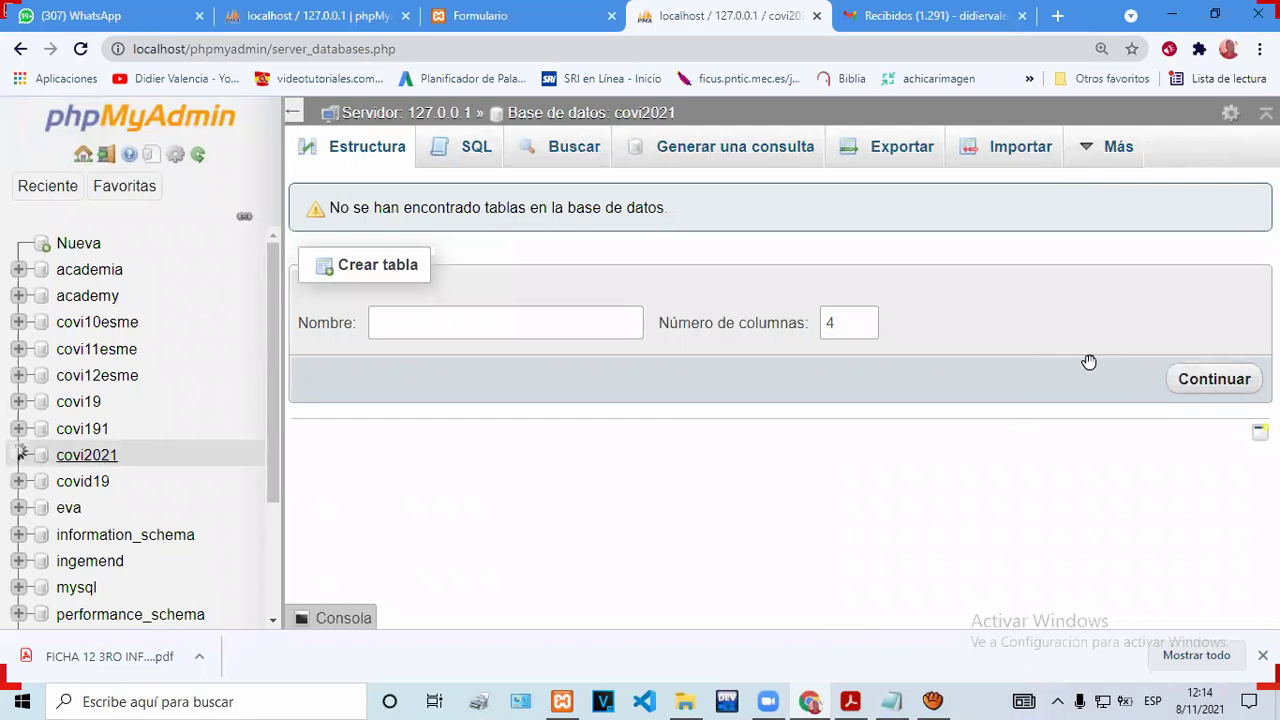
# Create a table named resultados in covi2021, consulting the PDF worksheet and the web form for the columns it needs.
pyautogui.hotkey('alt', 'Tab')
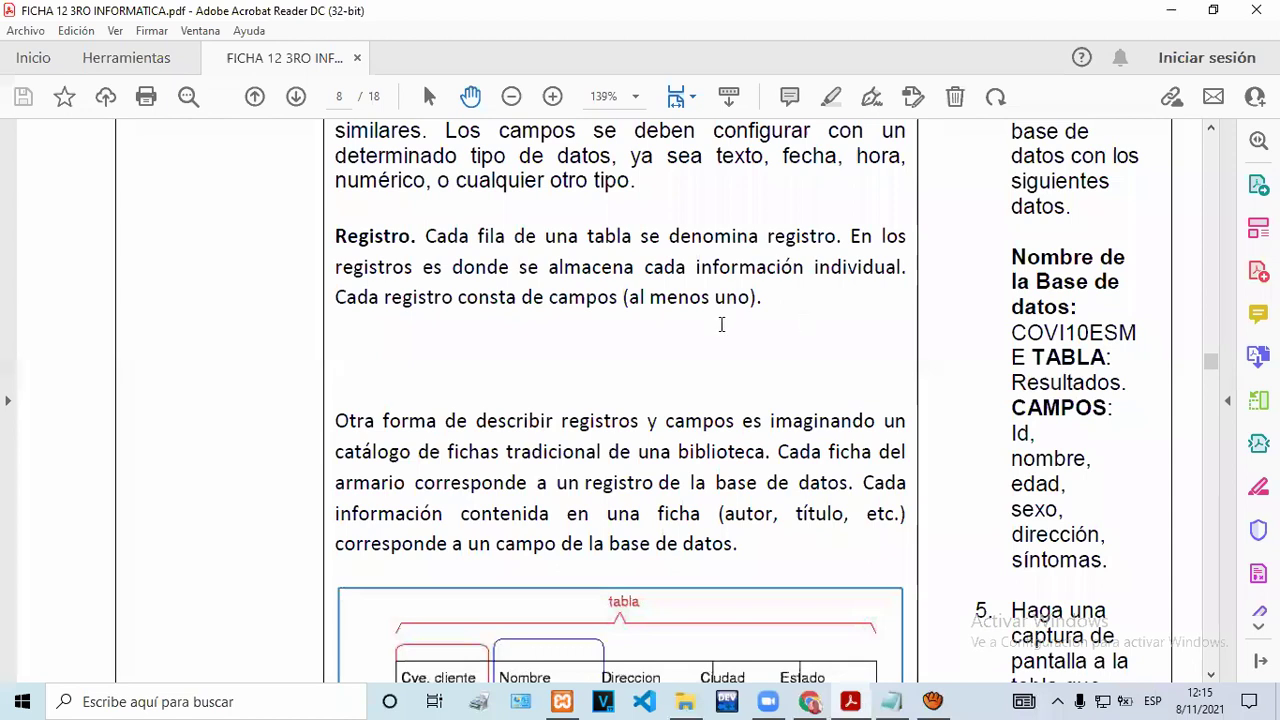
pyautogui.hotkey('alt', 'Tab')
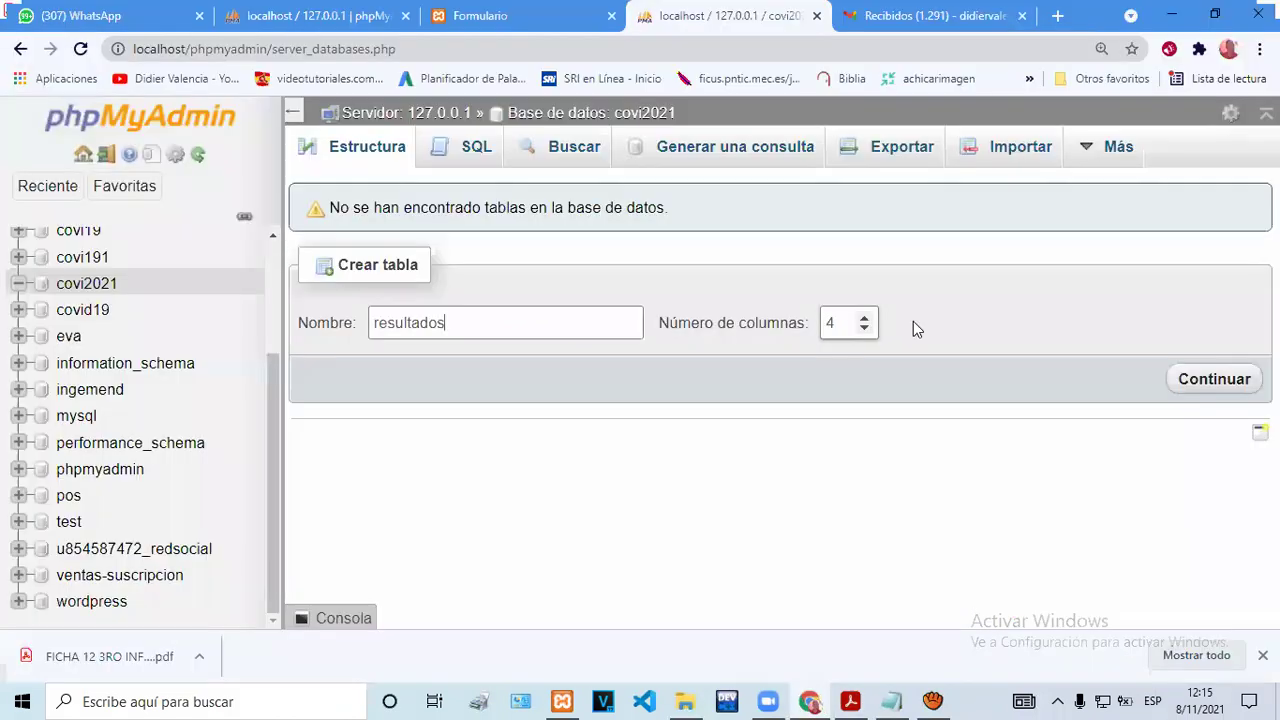
pyautogui.click(852, 700)
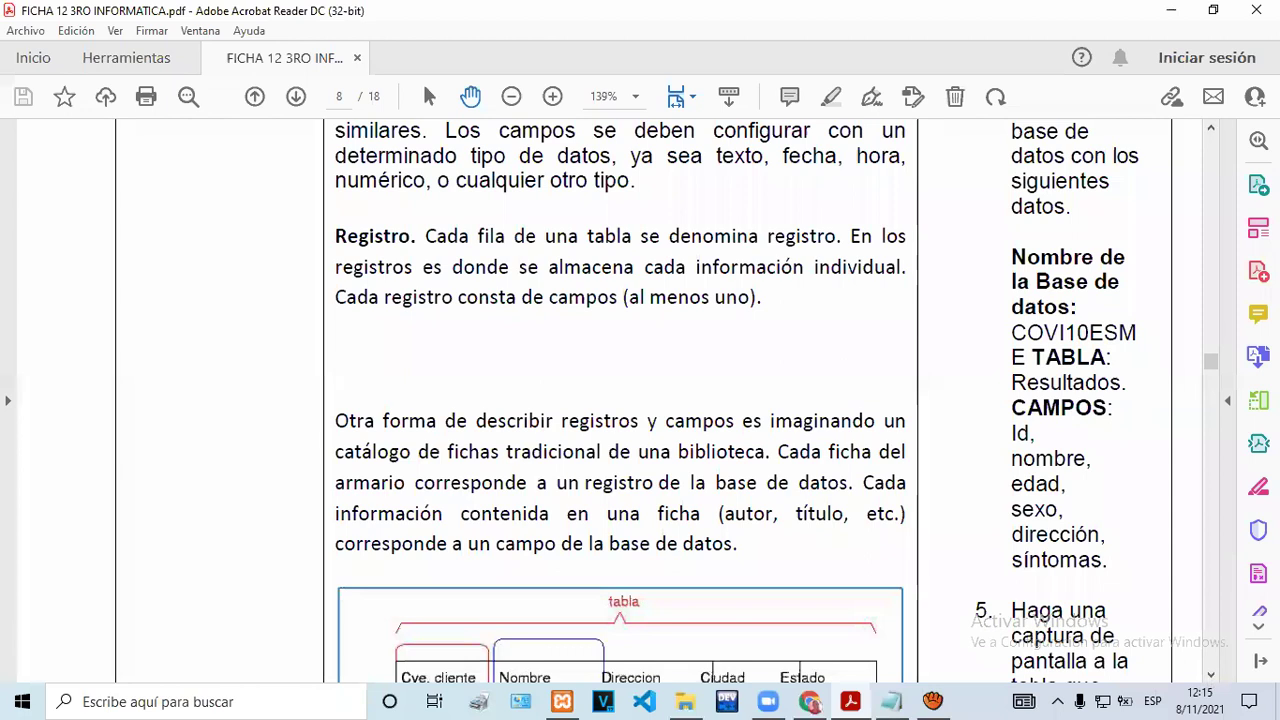
pyautogui.scroll(-3, 620, 400)
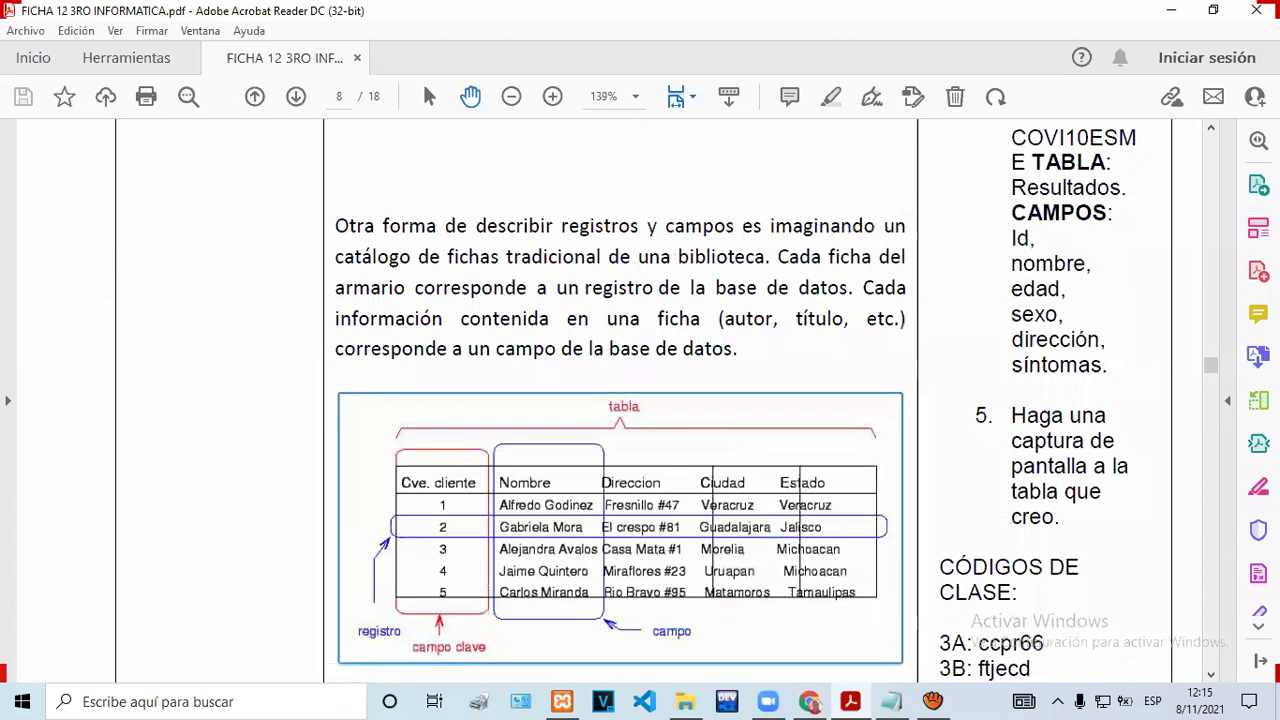
pyautogui.hotkey('alt', 'Tab')
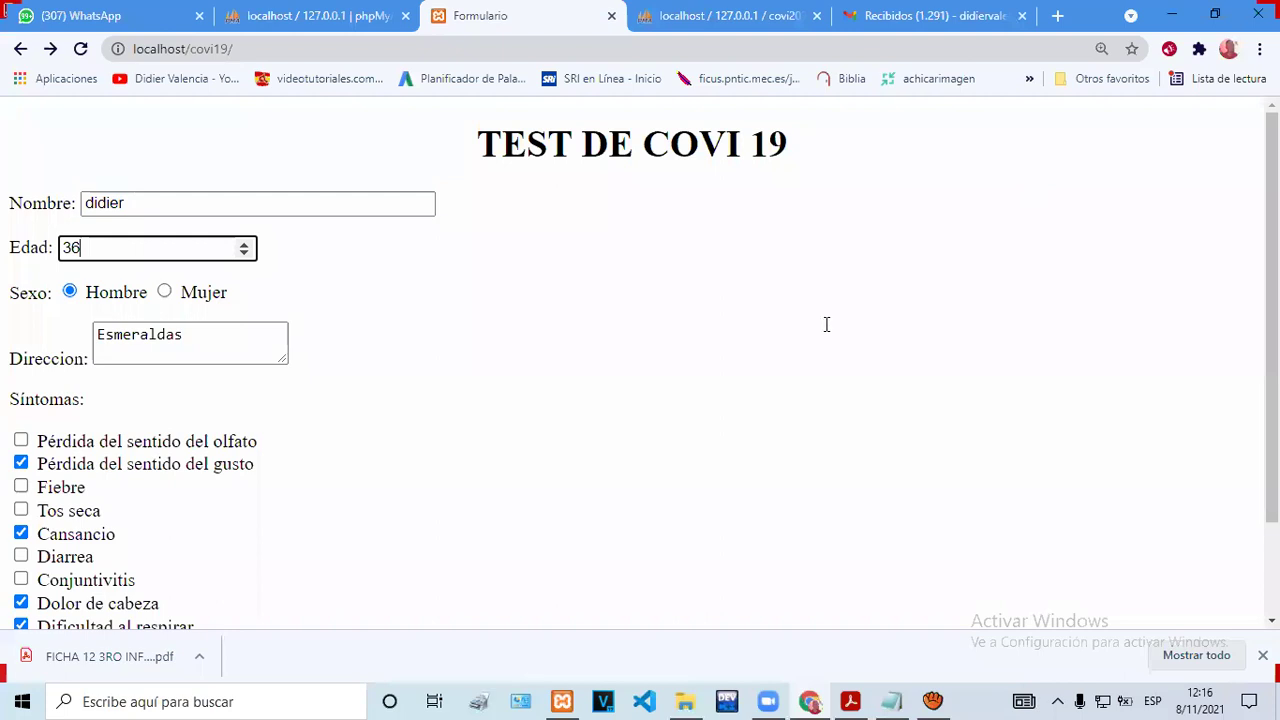
pyautogui.hotkey('ctrl', 'Tab')
pyautogui.click(1225, 389)
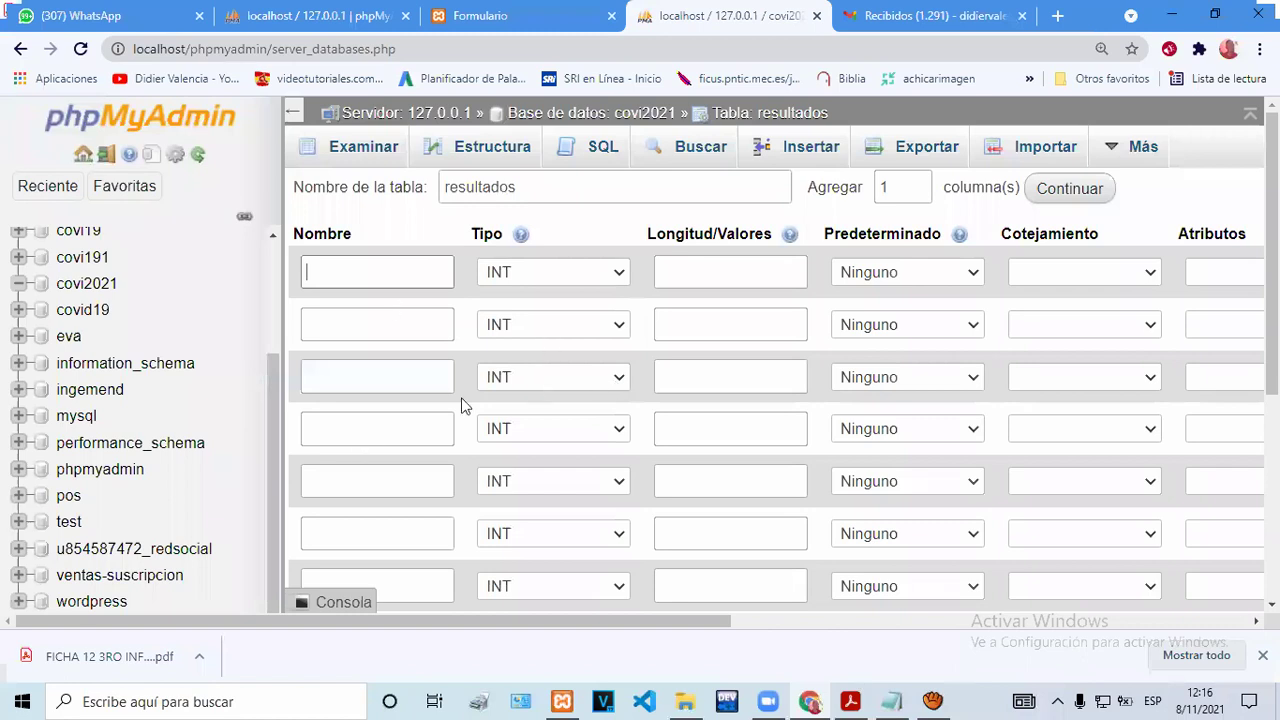
# Define the first column as id of type INT, with null allowed, a PRIMARY index and auto-increment enabled.
pyautogui.write('id')
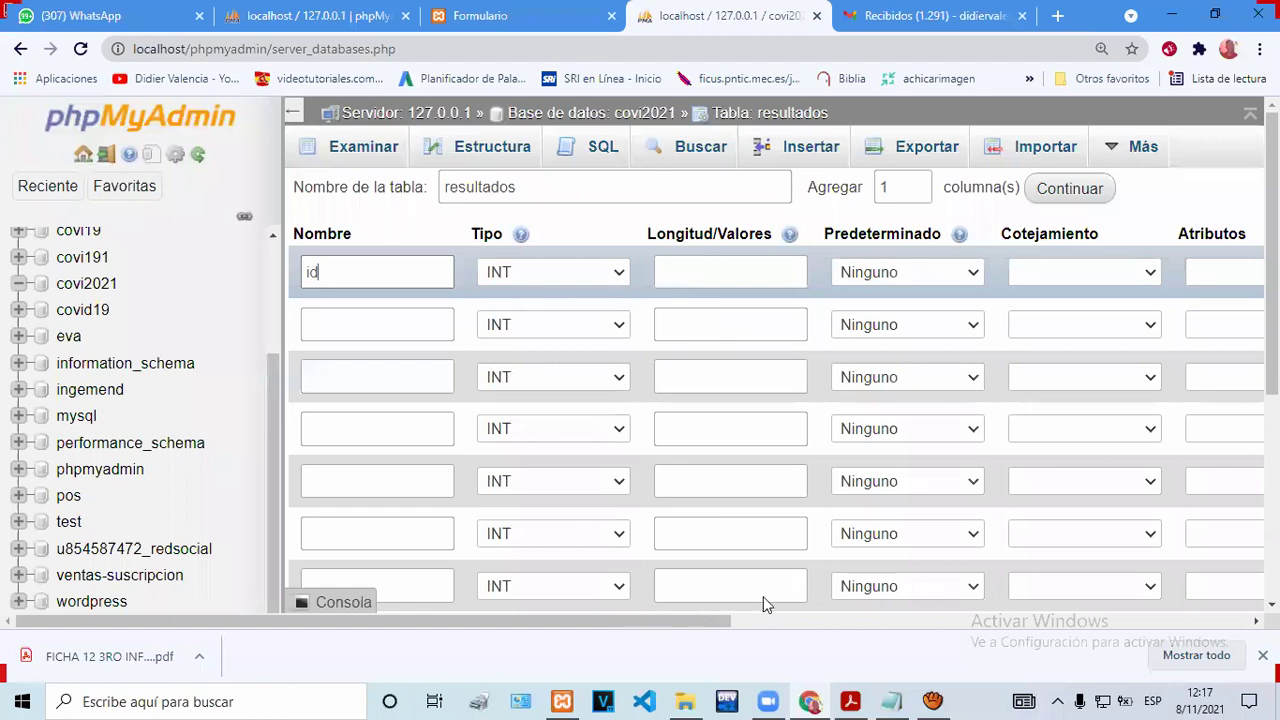
pyautogui.hscroll(4, 866, 586)
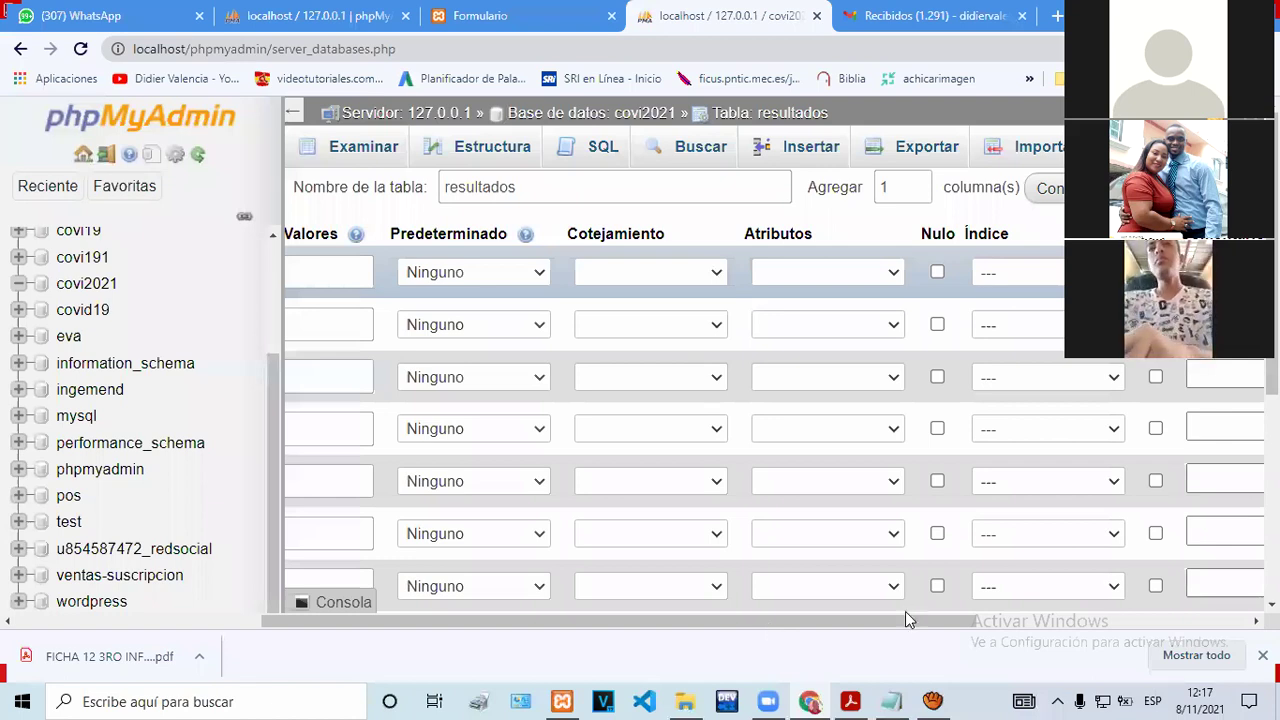
pyautogui.hscroll(3, 705, 265)
pyautogui.click(700, 272)
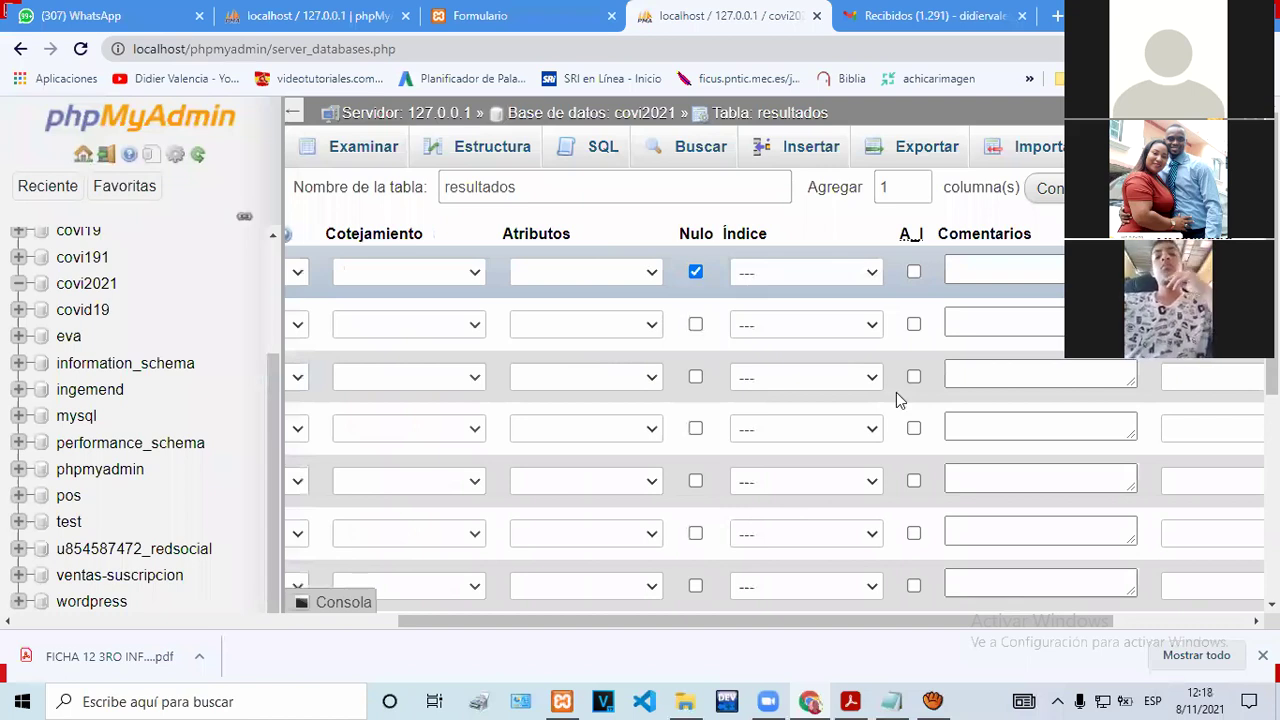
pyautogui.click(914, 272)
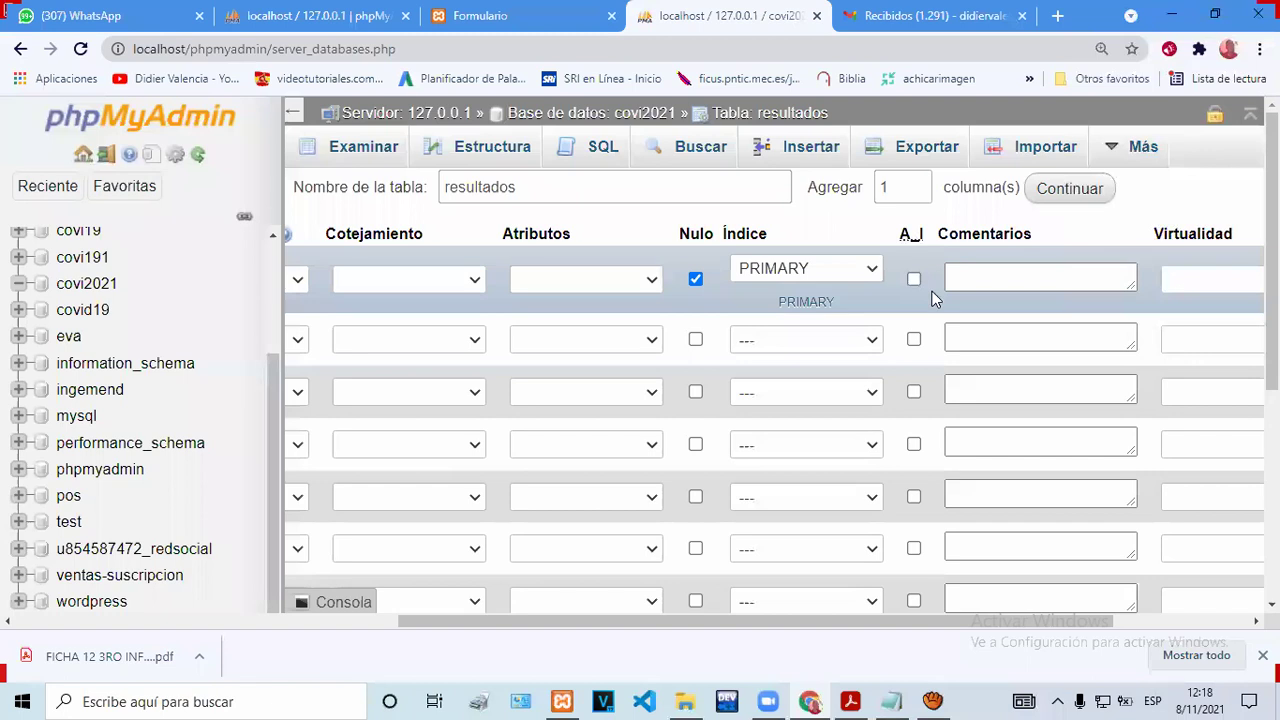
pyautogui.click(914, 279)
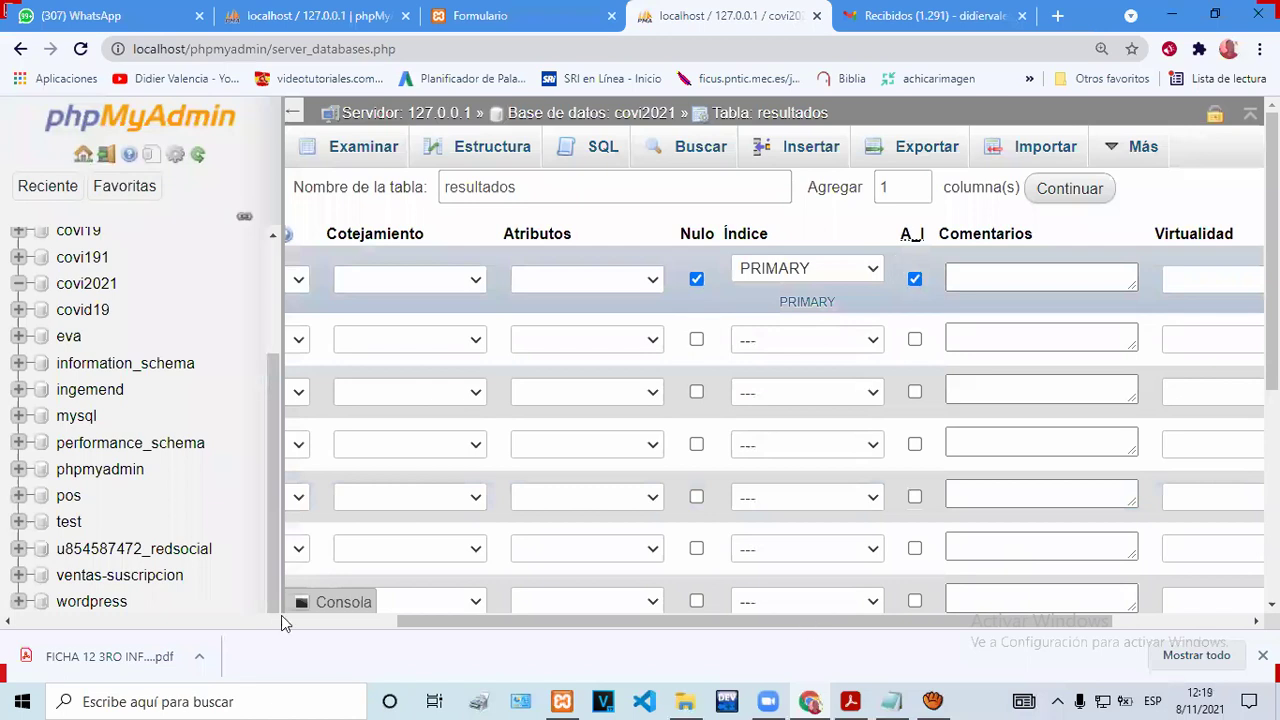
# Define the second column as nombre of type VARCHAR with length 30, and disallow null for the id column.
pyautogui.hscroll(-5, 349, 329)
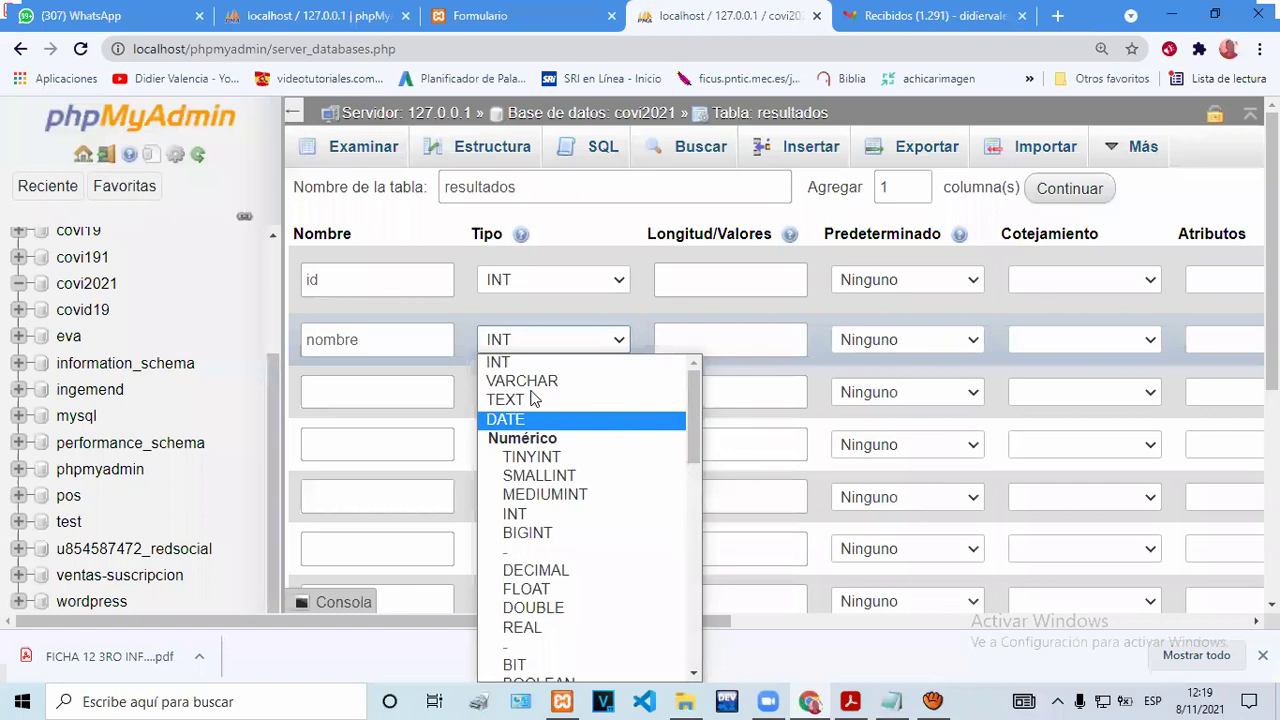
pyautogui.click(716, 344)
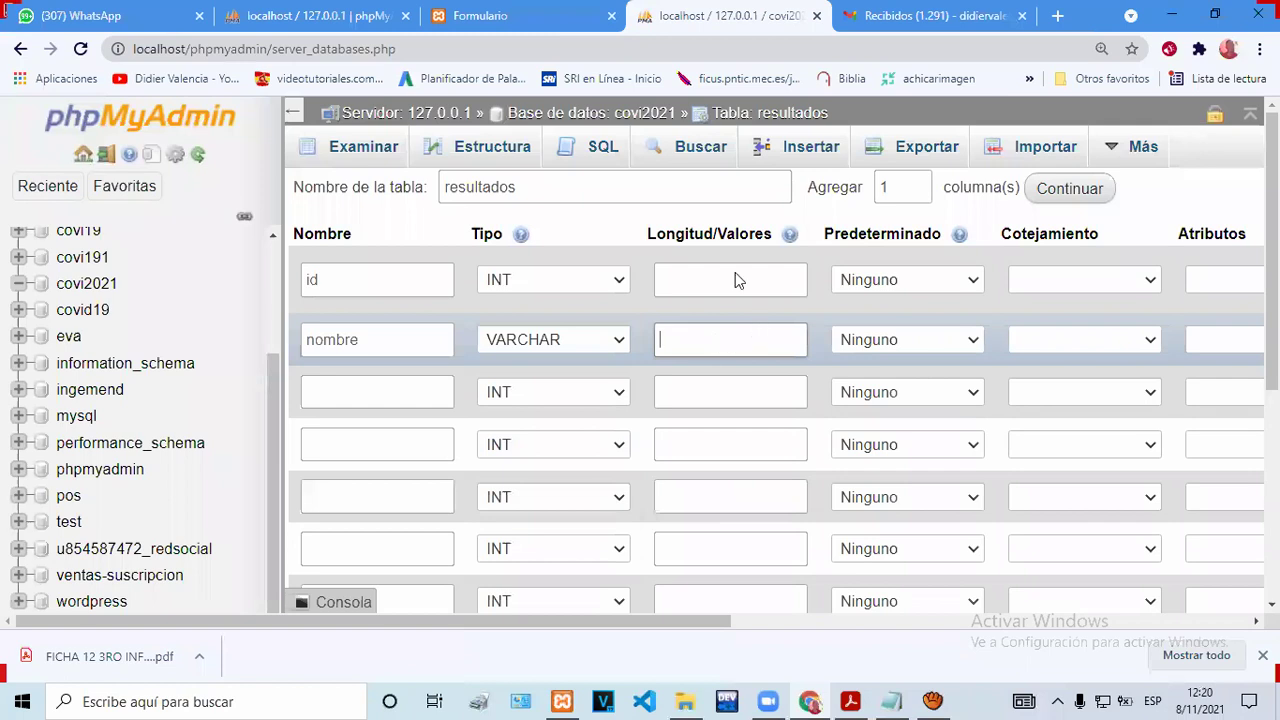
pyautogui.write('20')
pyautogui.press('BackSpace')
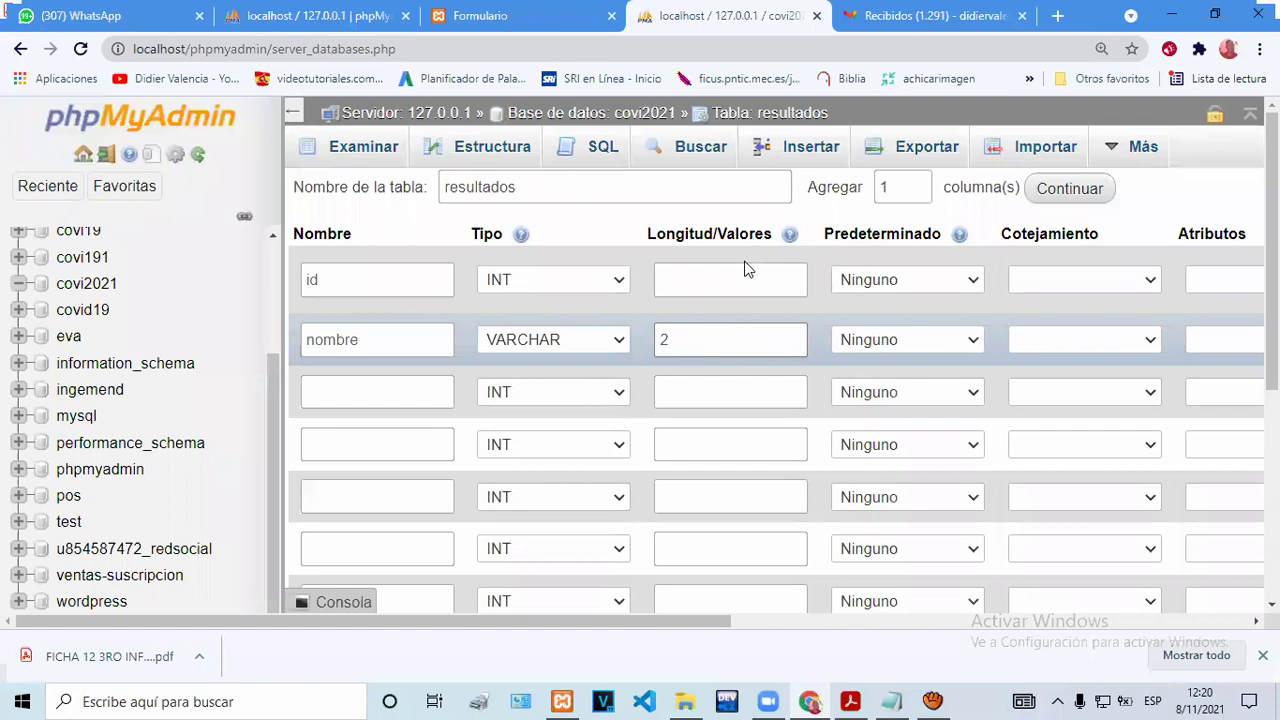
pyautogui.hscroll(8, 746, 270)
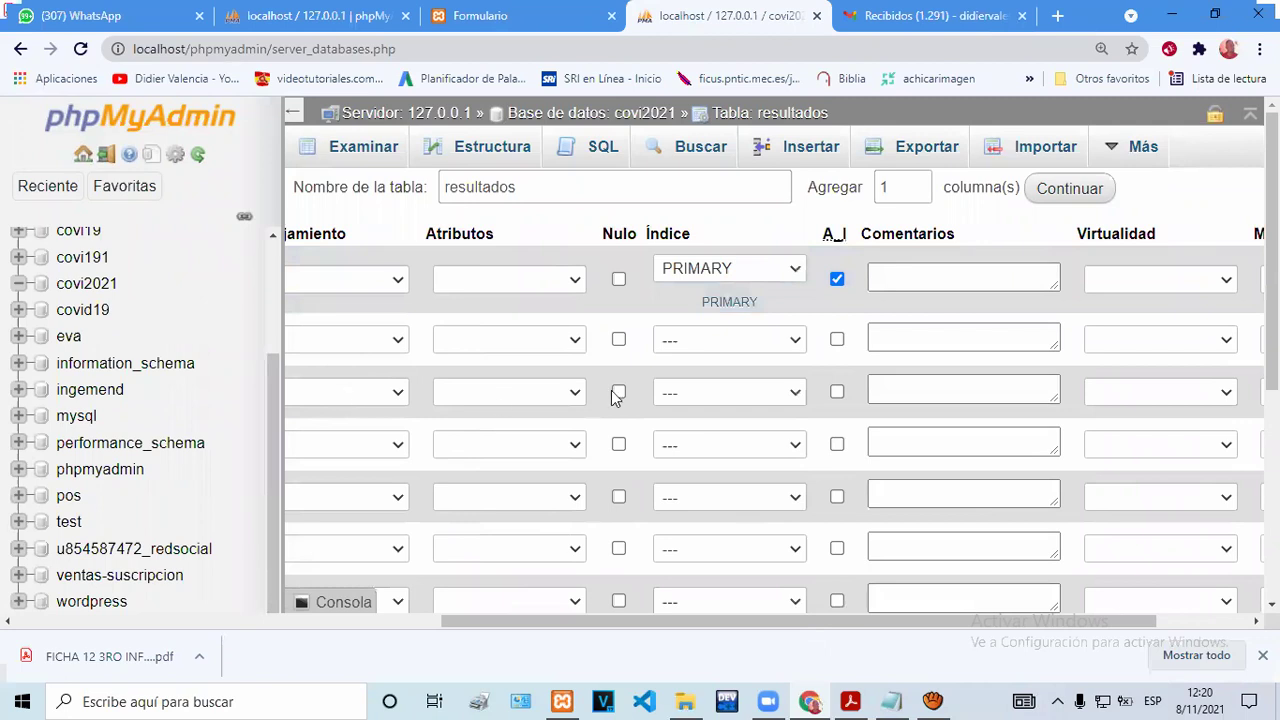
# Define the third column as edad of type INT with length 2.
pyautogui.hscroll(-10, 617, 394)
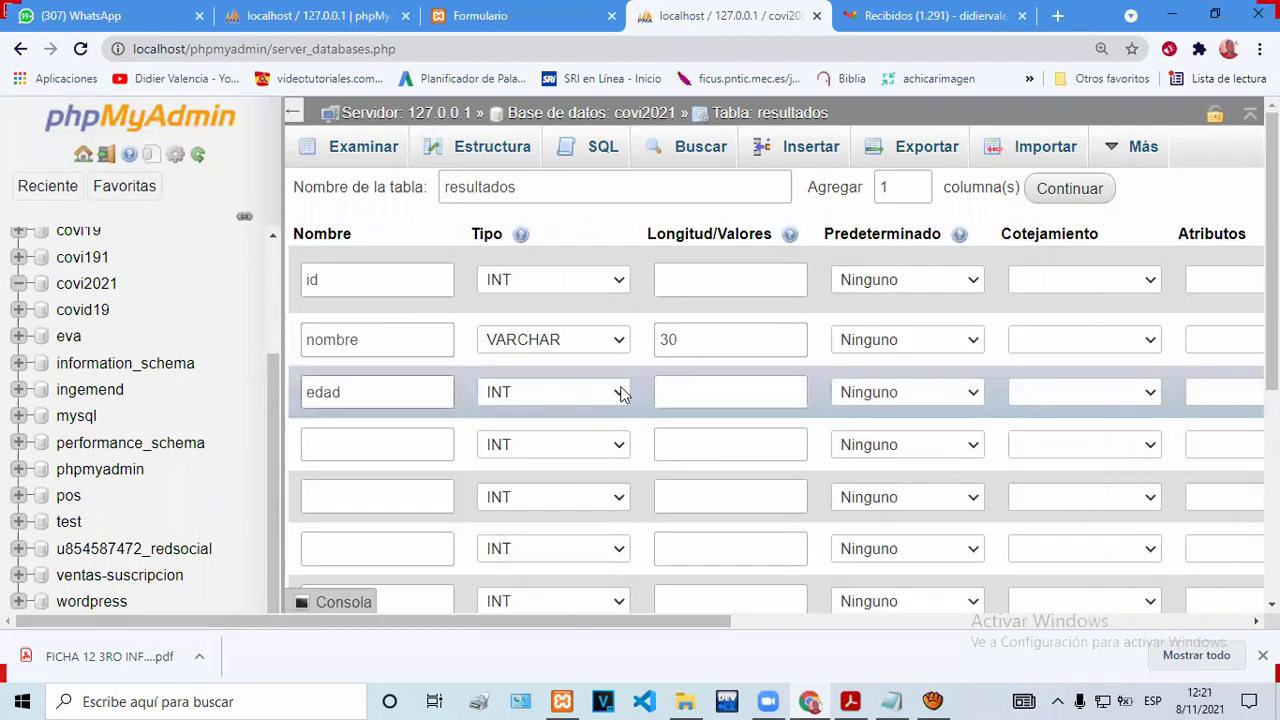
pyautogui.click(622, 393)
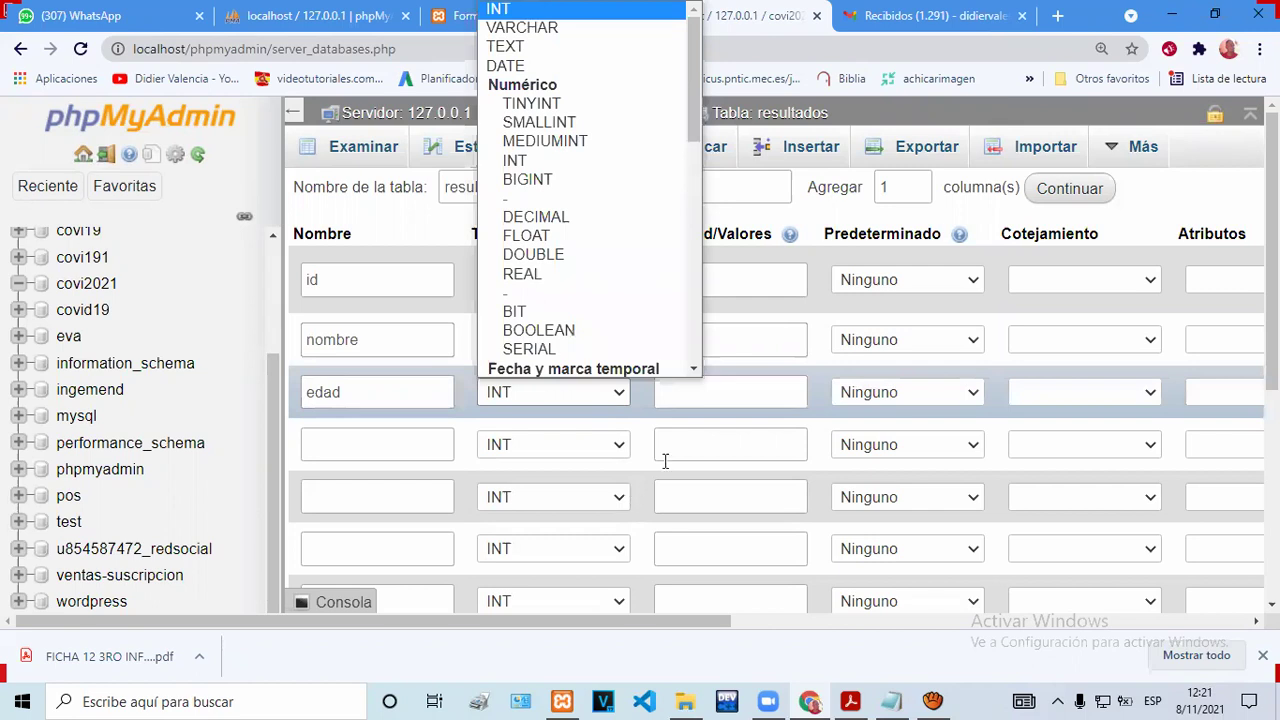
pyautogui.click(693, 392)
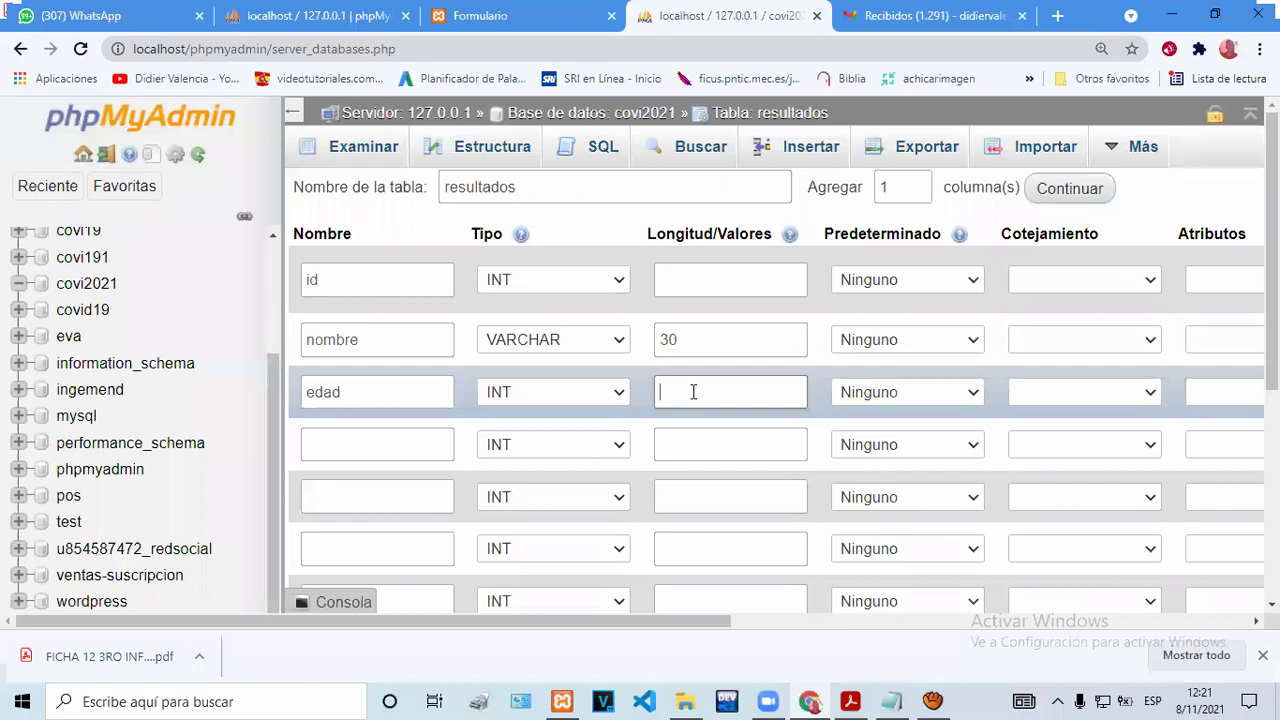
pyautogui.write('99')
pyautogui.press('BackSpace')
pyautogui.press('BackSpace')
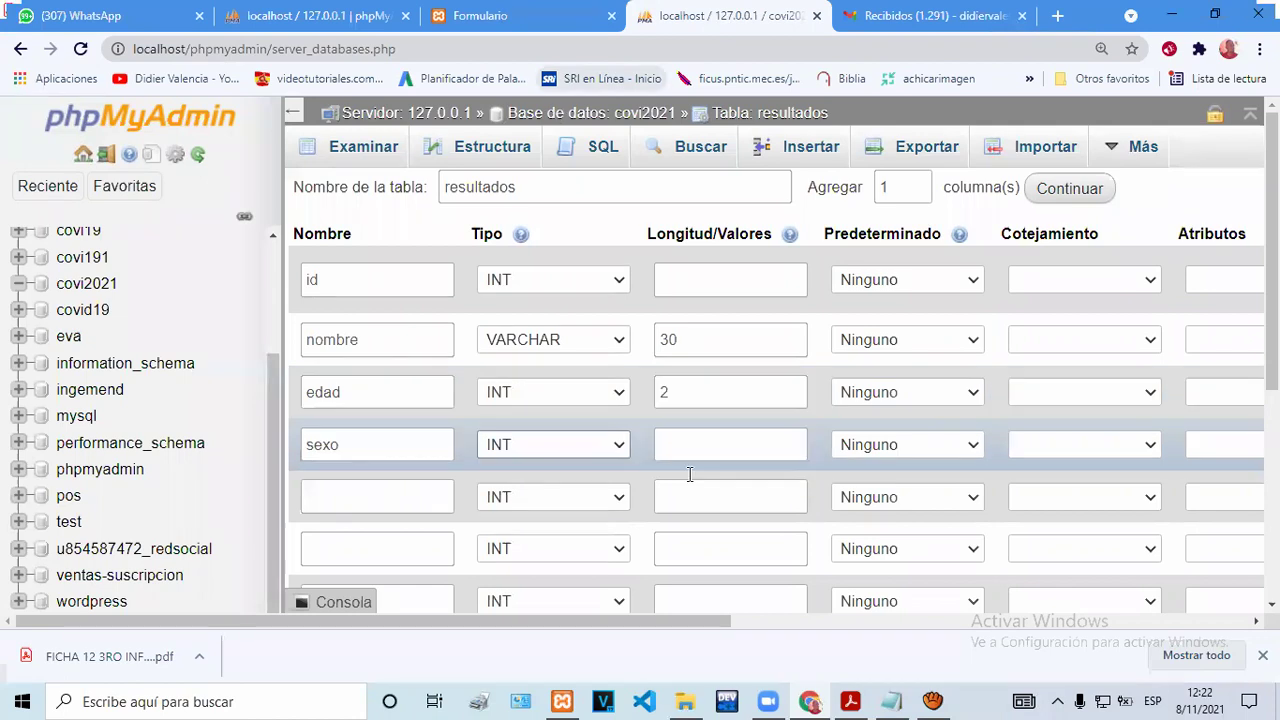
# Define the sexo column as VARCHAR of length 6 and direccion as LONGTEXT, consulting the web form for the fields.
pyautogui.press('v')
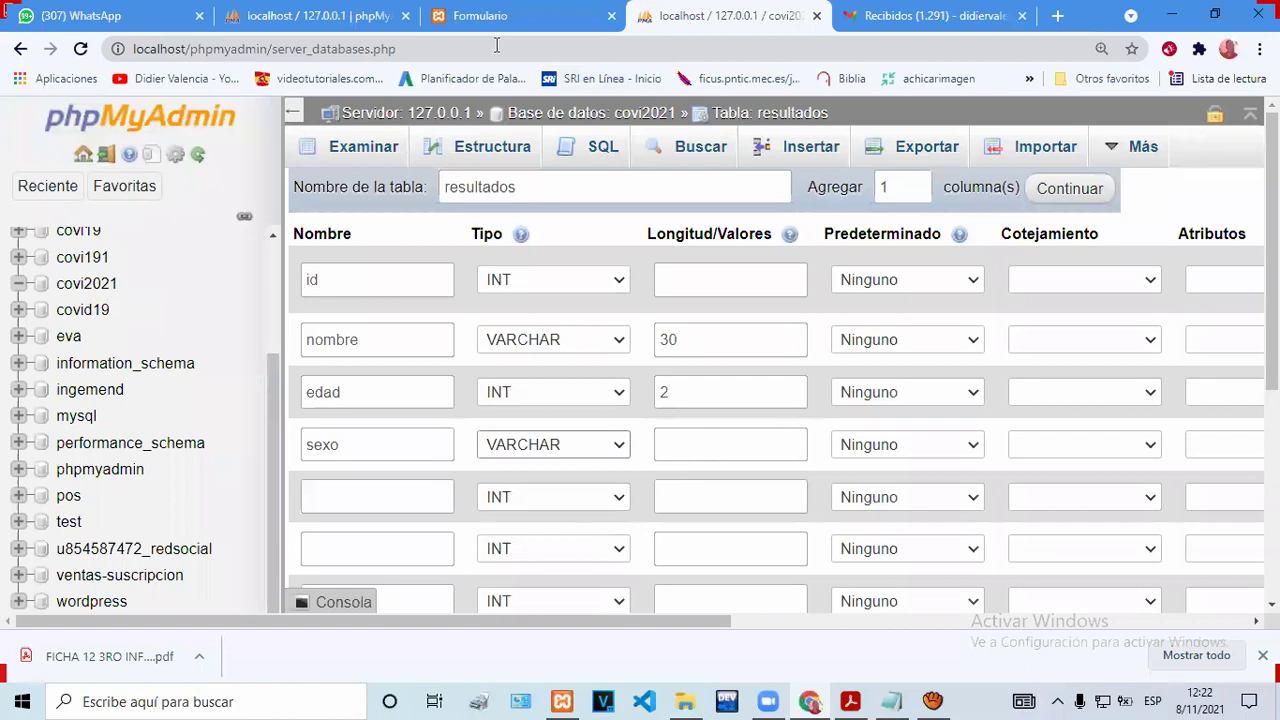
pyautogui.write('6')
pyautogui.hotkey('ctrl', 'shift', 'Tab')
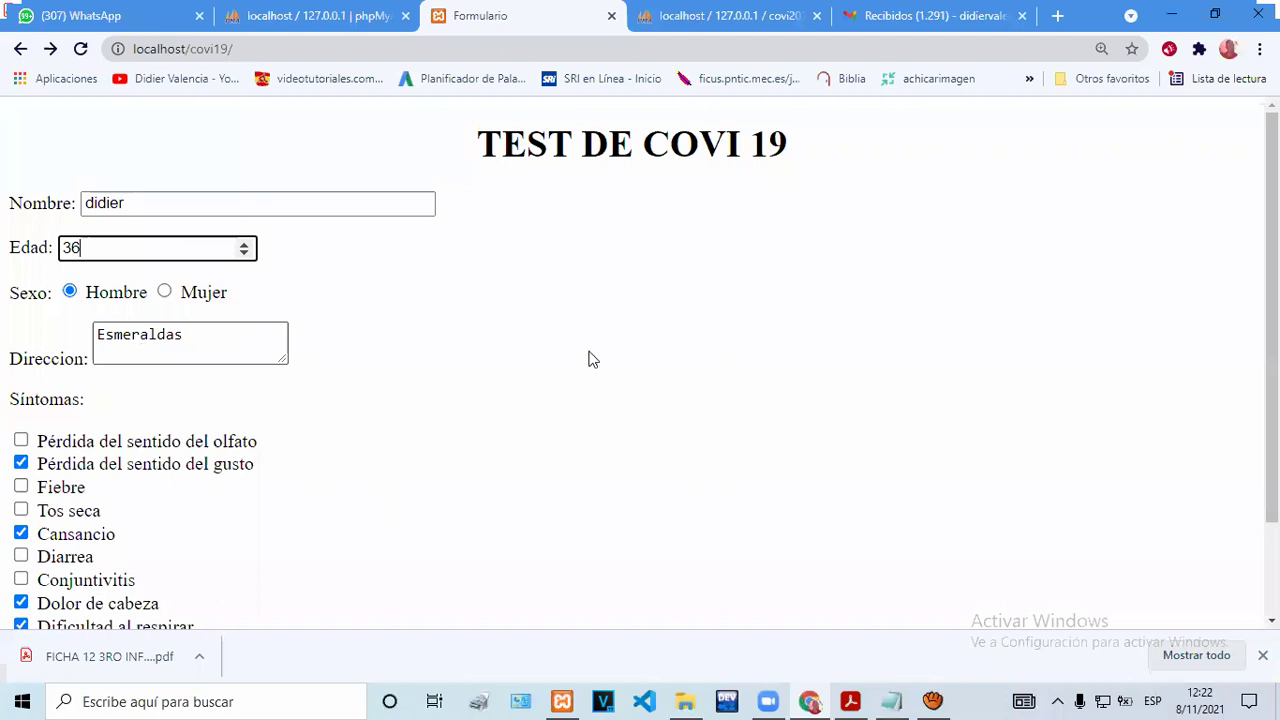
pyautogui.hotkey('ctrl', 'Tab')
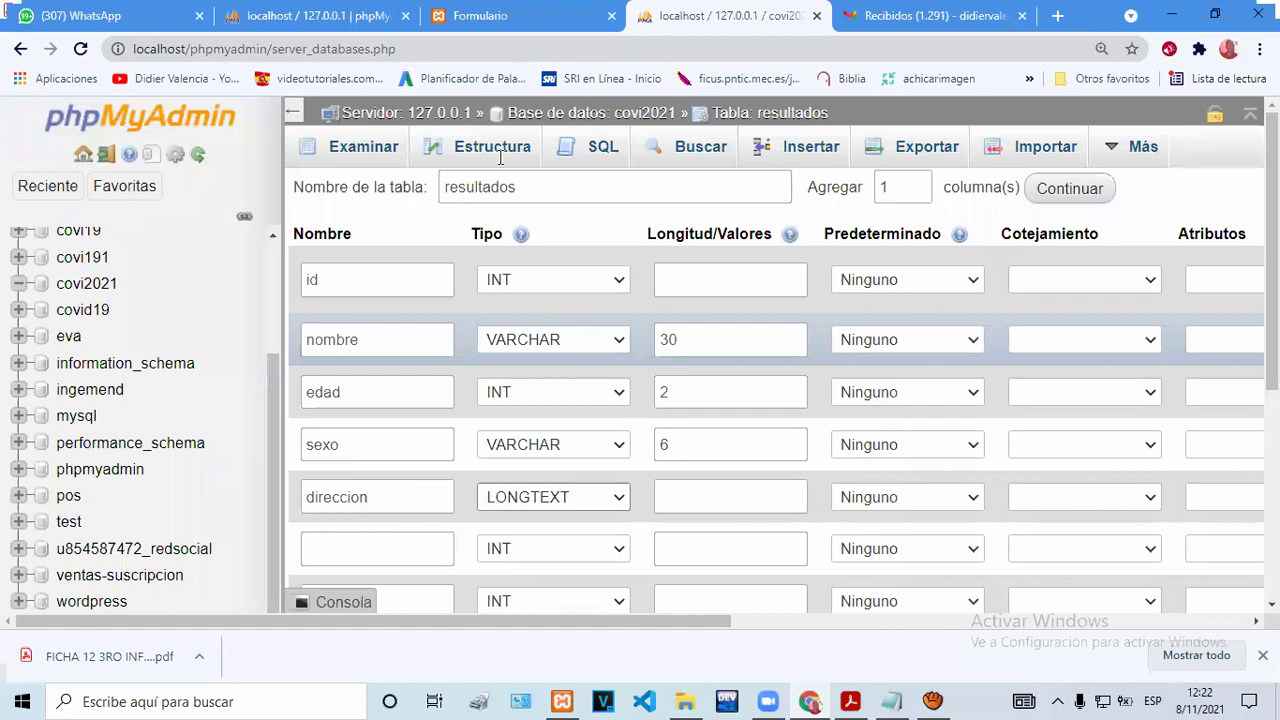
# Define the sixth column as sistomas of type LONGTEXT.
pyautogui.click(362, 545)
pyautogui.write('sistomas')
pyautogui.click(665, 537)
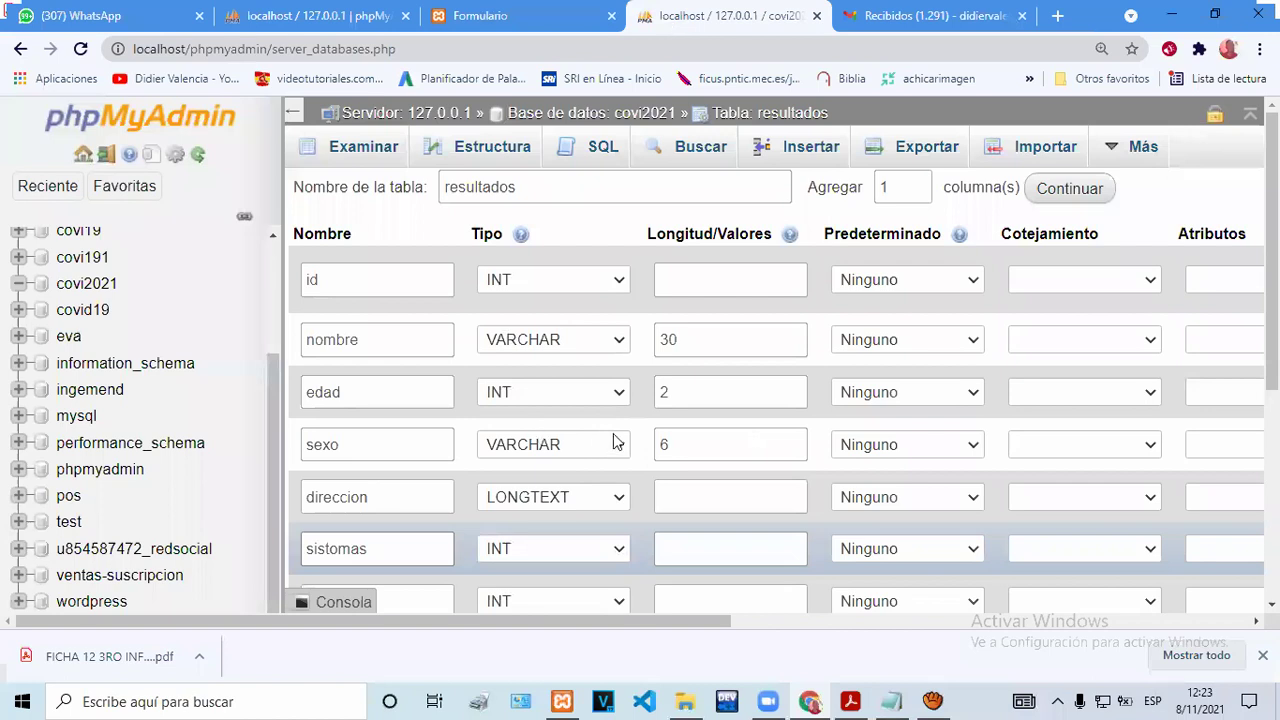
pyautogui.press('v')
pyautogui.scroll(-1, 614, 437)
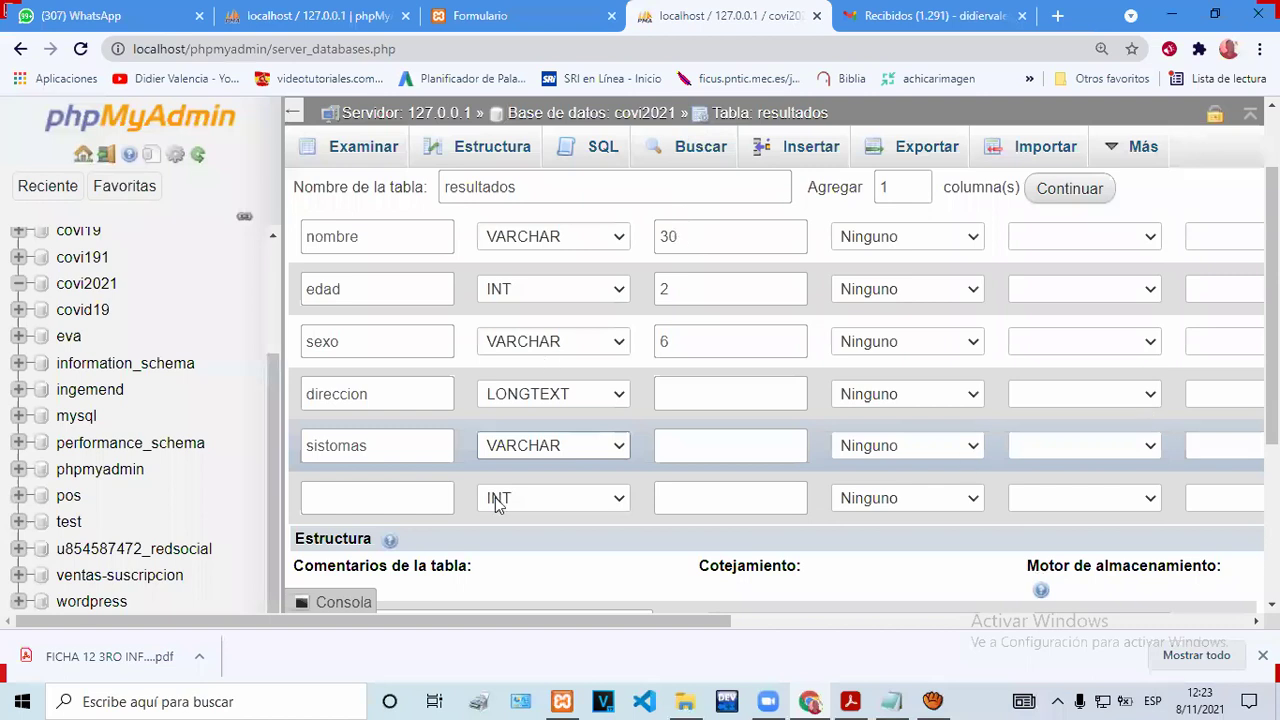
pyautogui.press('l')
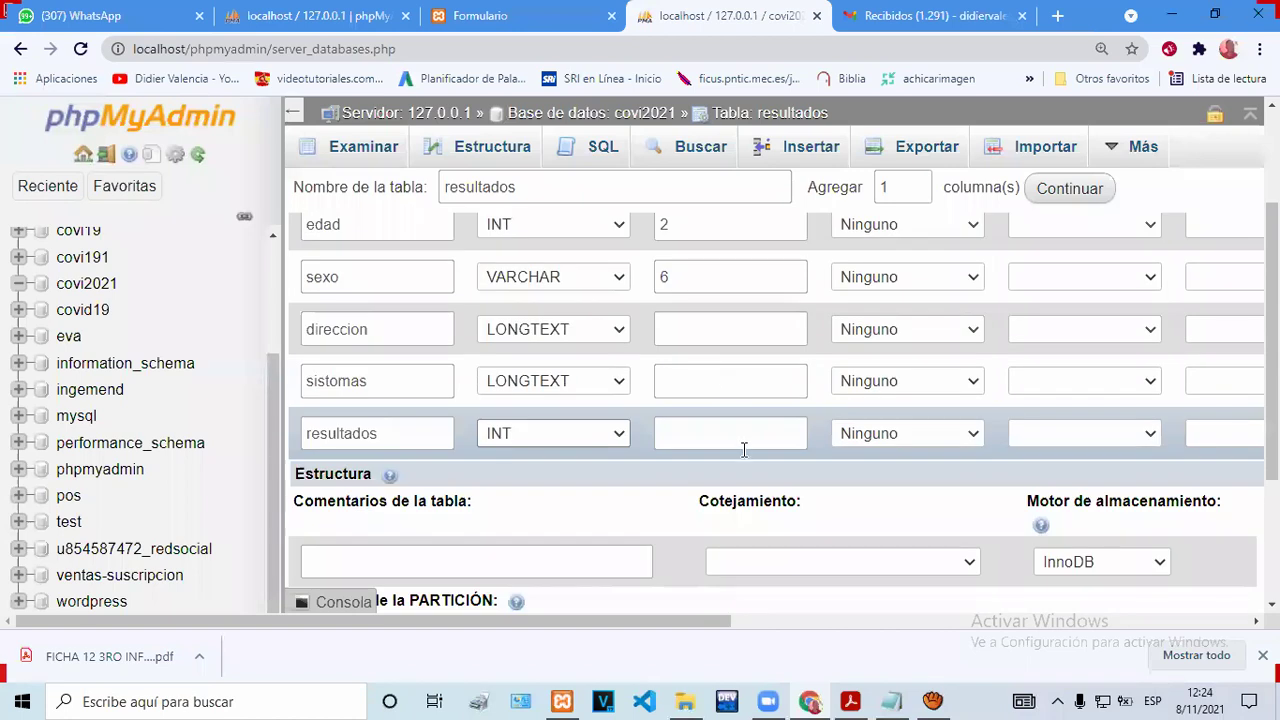
# Define the last column as resultados of type VARCHAR with length 30, and save the table.
pyautogui.press('v')
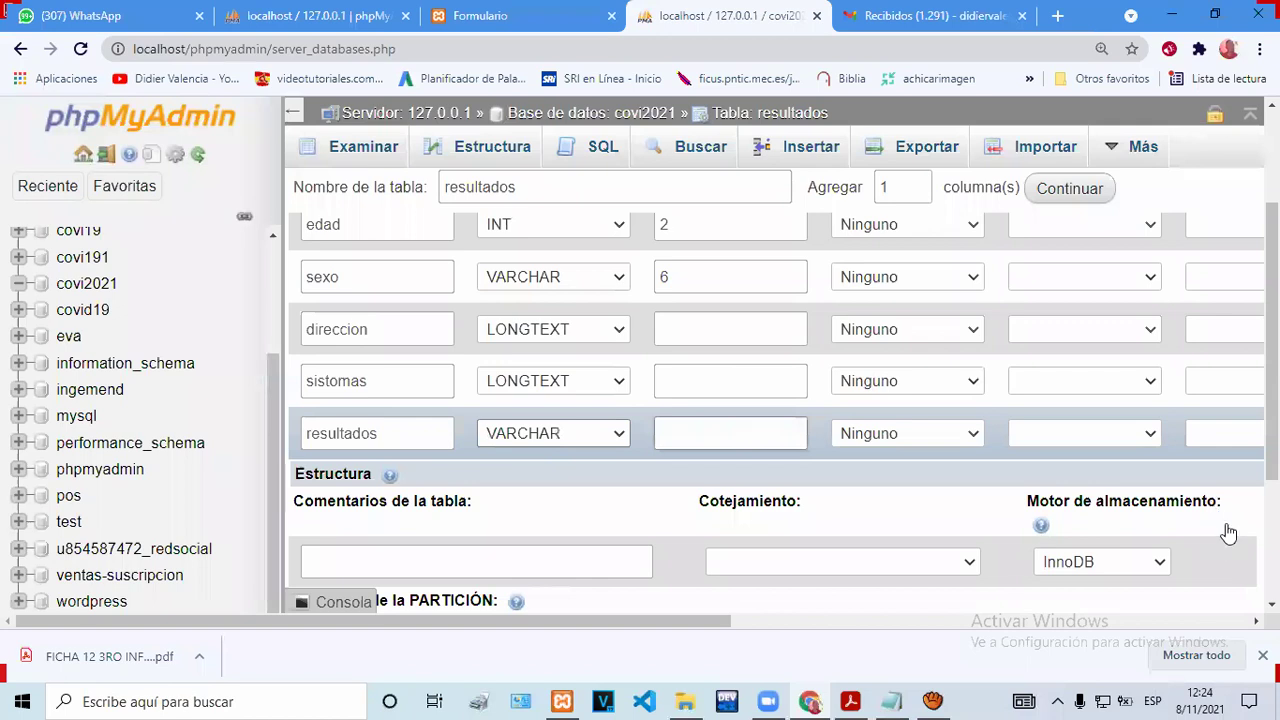
pyautogui.write('30')
pyautogui.scroll(-2, 1228, 533)
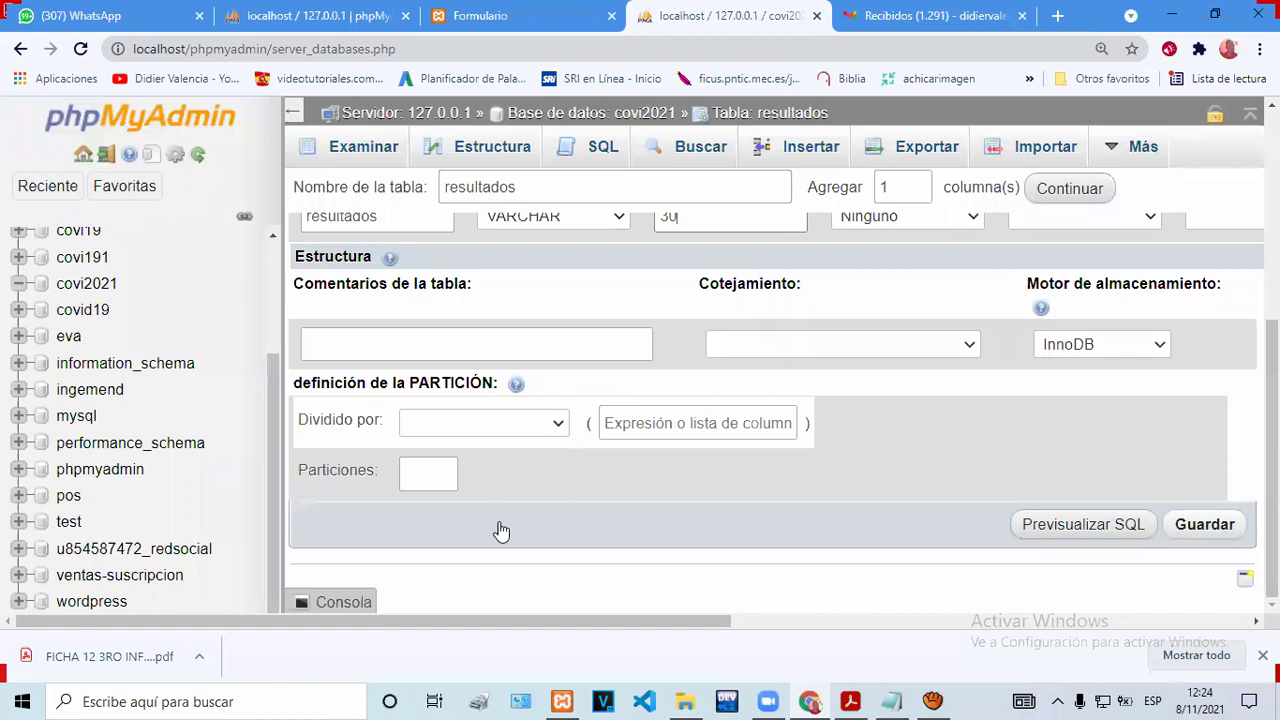
pyautogui.press('Return')
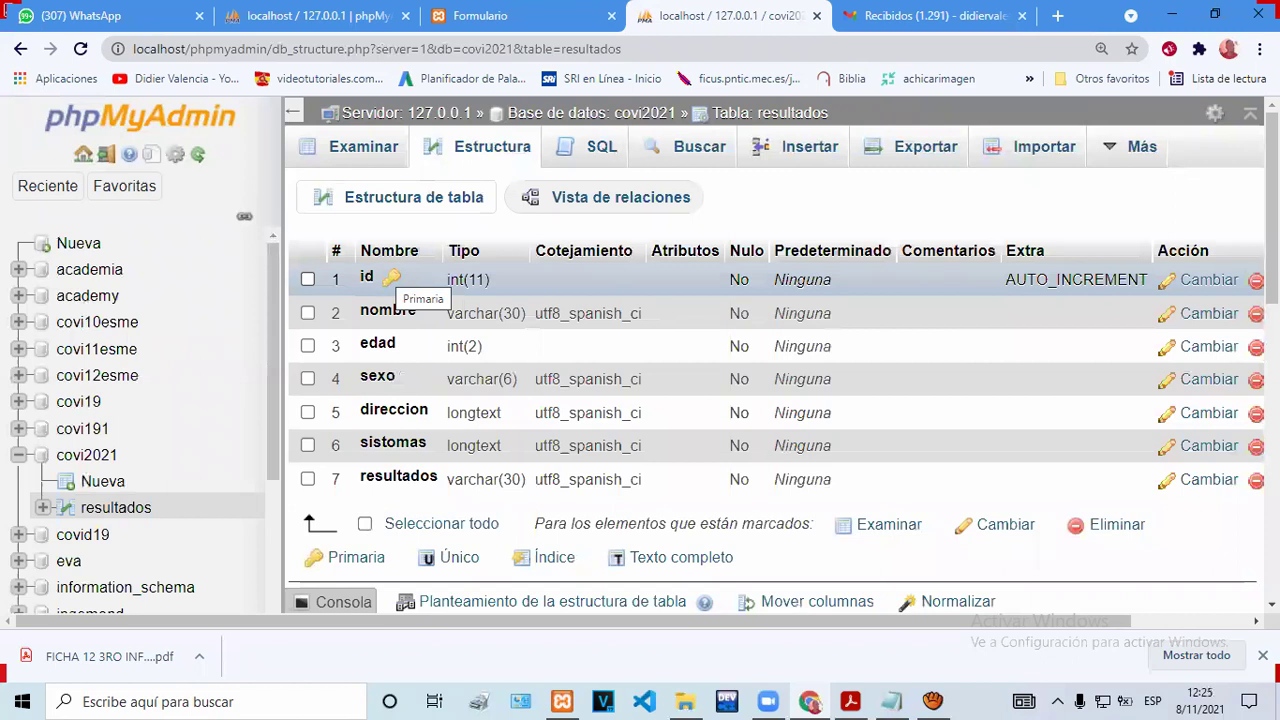
# Insert a test row with the person's name, edad 37, sexo hombre, the address and sistomas "no tiene covid19", leaving id and resultados empty.
pyautogui.click(789, 149)
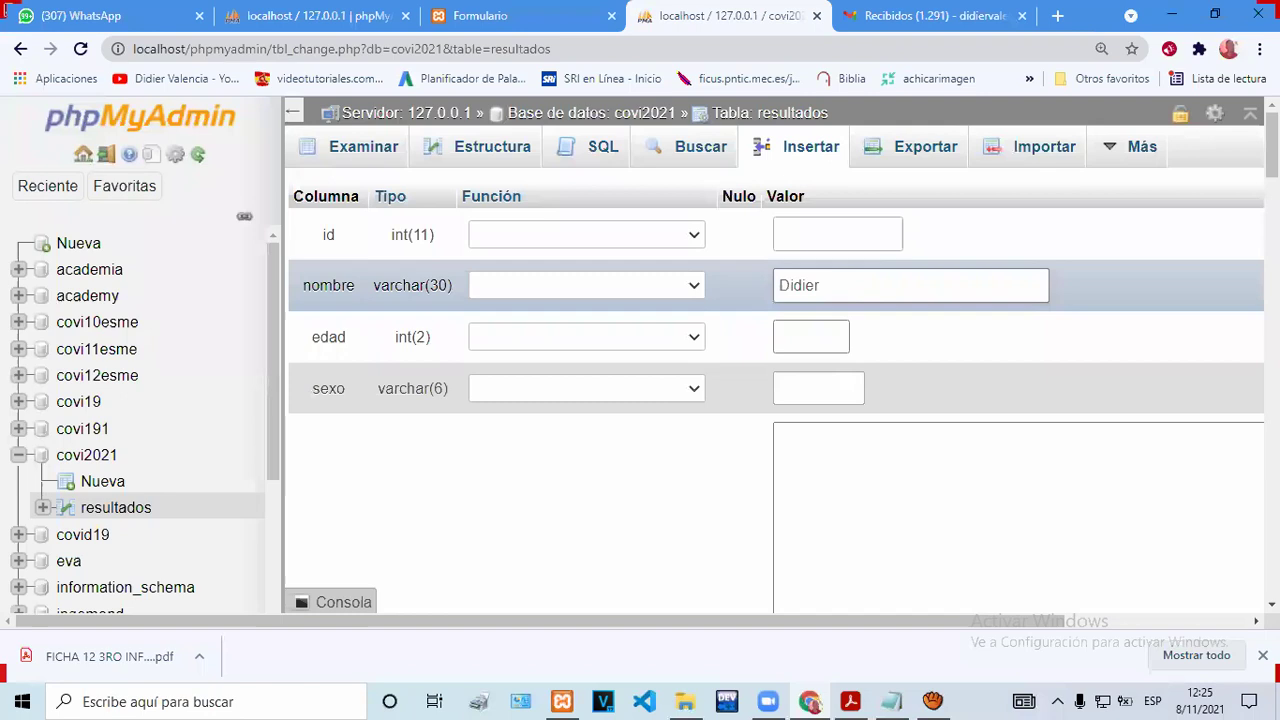
pyautogui.scroll(-2, 1113, 247)
pyautogui.click(1113, 247)
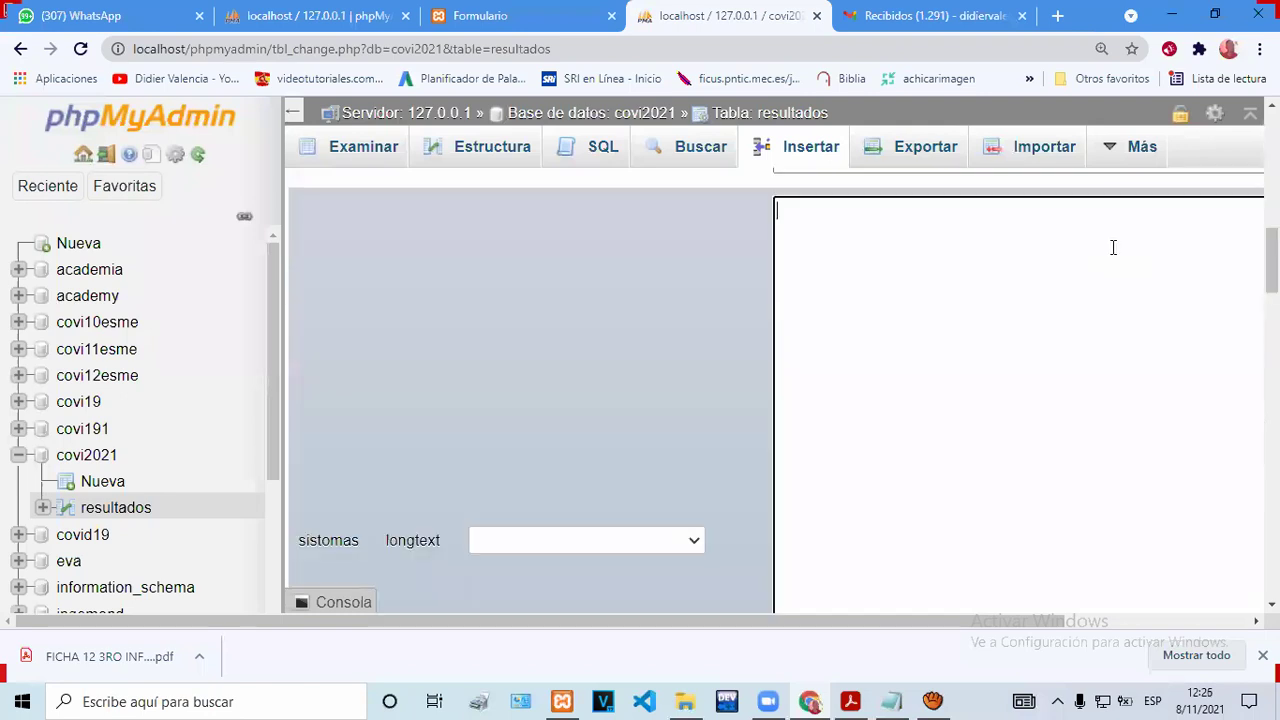
pyautogui.write('no tieno')
pyautogui.scroll(-10, 1240, 477)
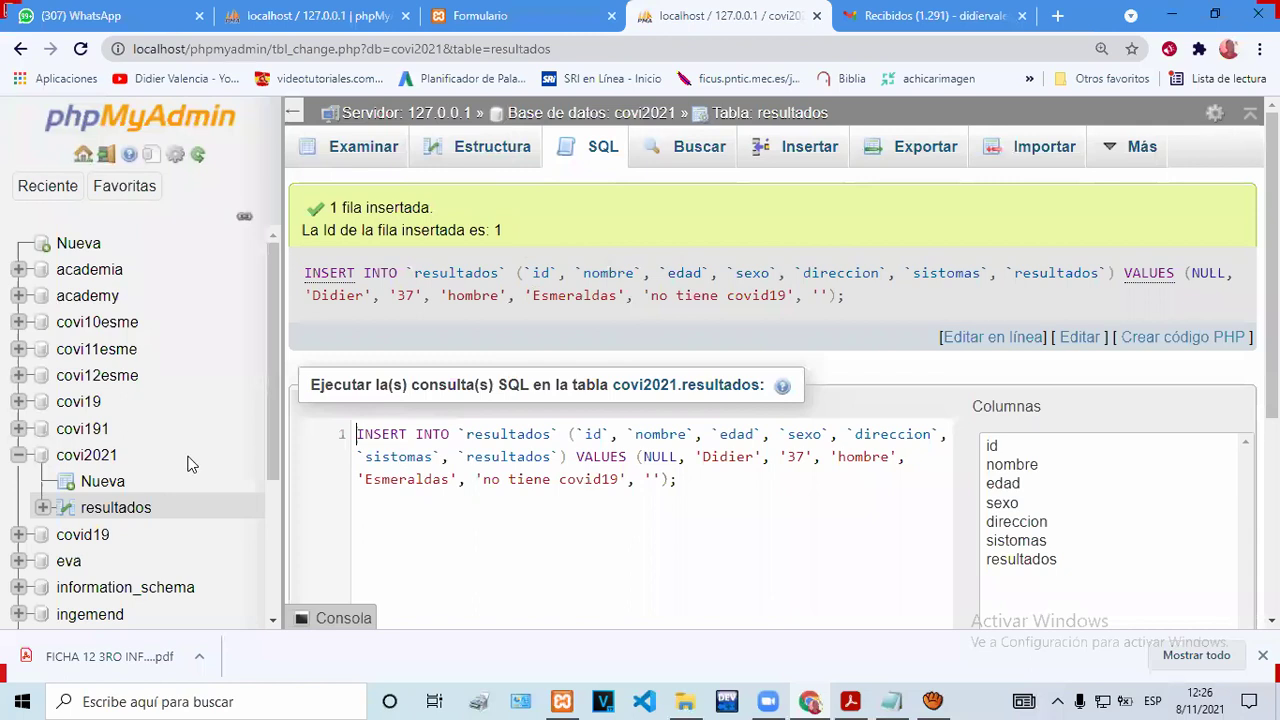
# Open the covi2021 database, compare with the web form, and browse the rows of the resultados table.
pyautogui.click(86, 455)
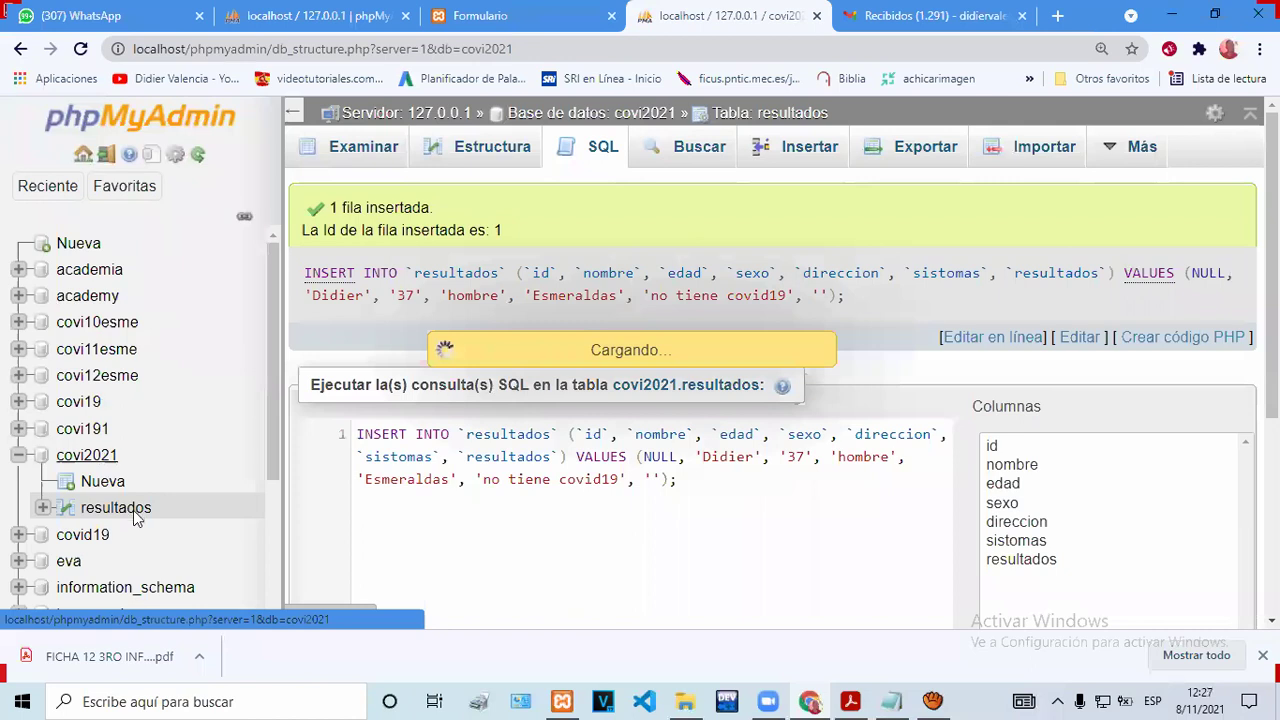
pyautogui.hotkey('ctrl', 'pageup')
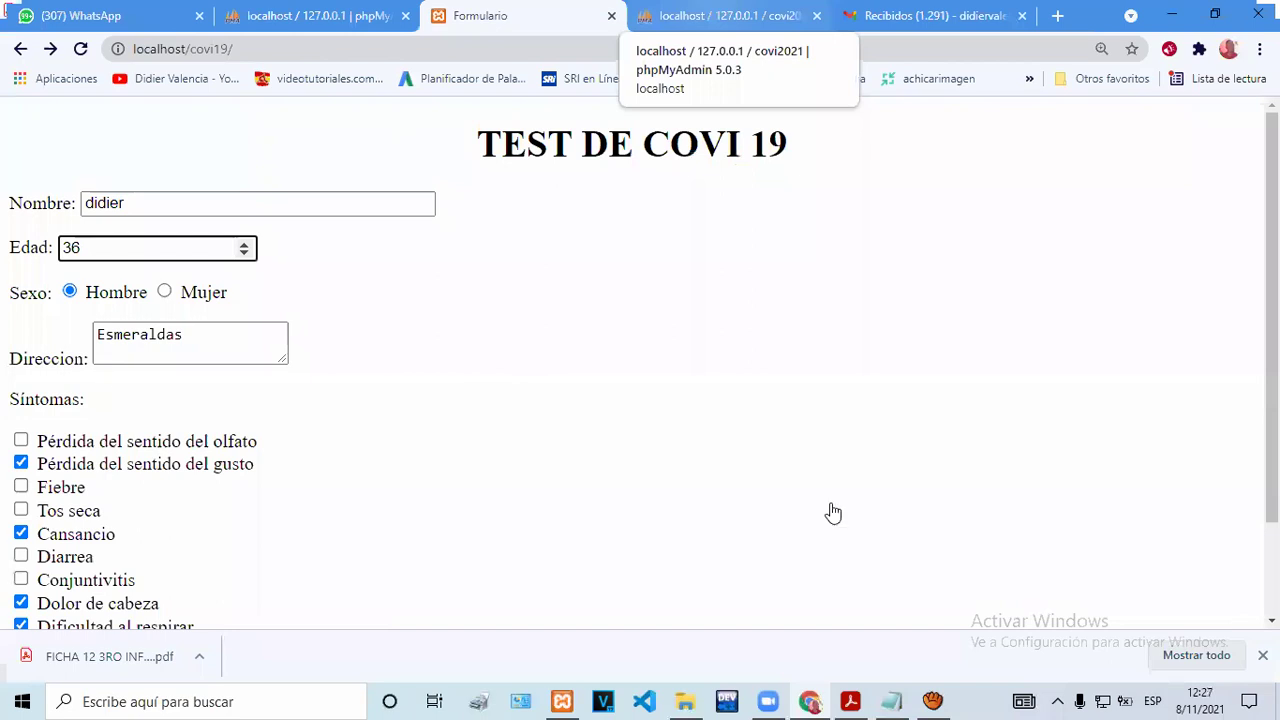
pyautogui.hotkey('ctrl', 'Tab')
pyautogui.click(365, 369)
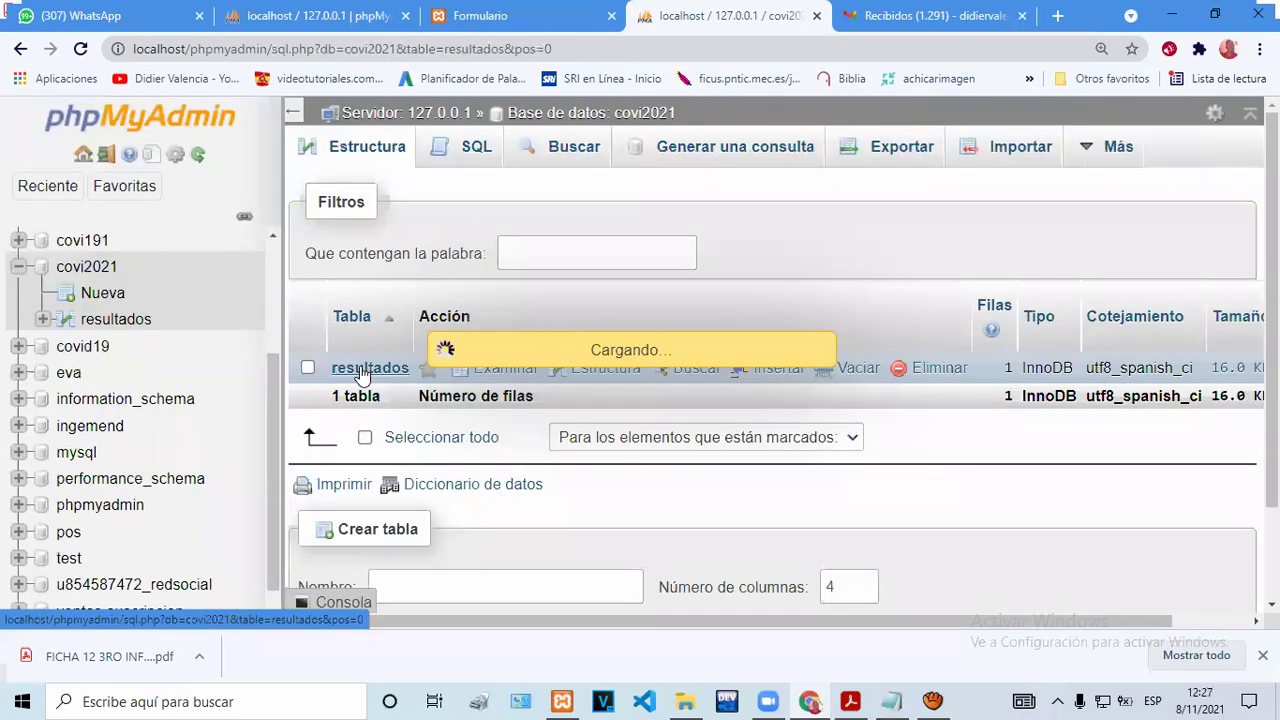